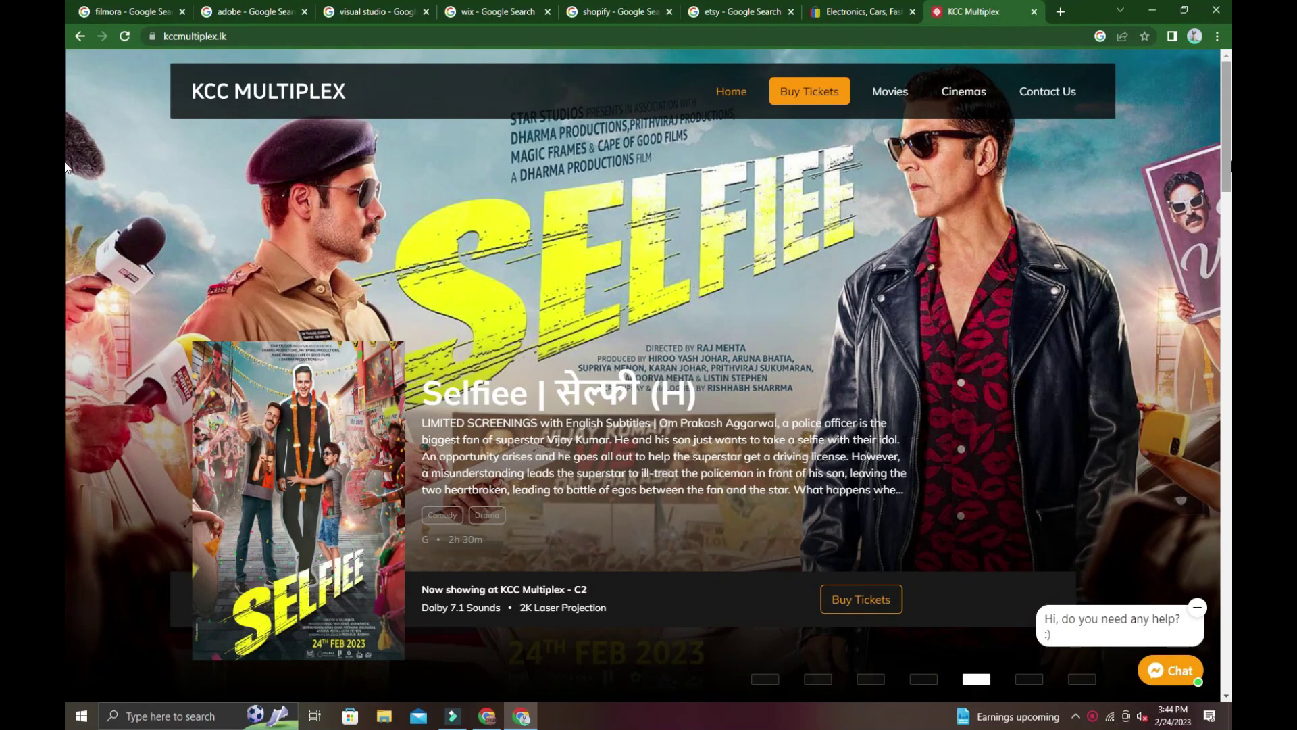
Scroll around the home page, briefly opening and closing the help chat panel.
{"action": "scroll", "coordinate": [65, 514], "scroll_direction": "down", "scroll_amount": 20}
{"action": "scroll", "coordinate": [65, 514], "scroll_direction": "up", "scroll_amount": 15}
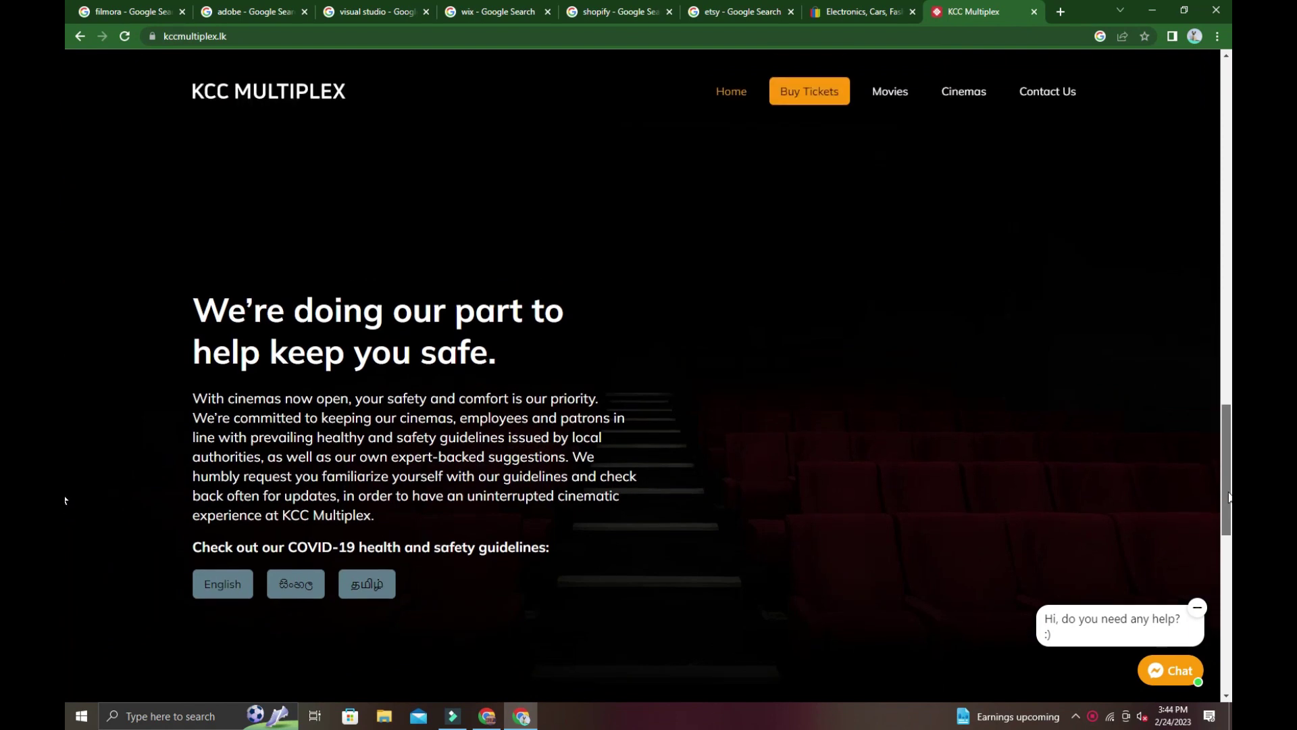
{"action": "scroll", "coordinate": [65, 298], "scroll_direction": "up", "scroll_amount": 10}
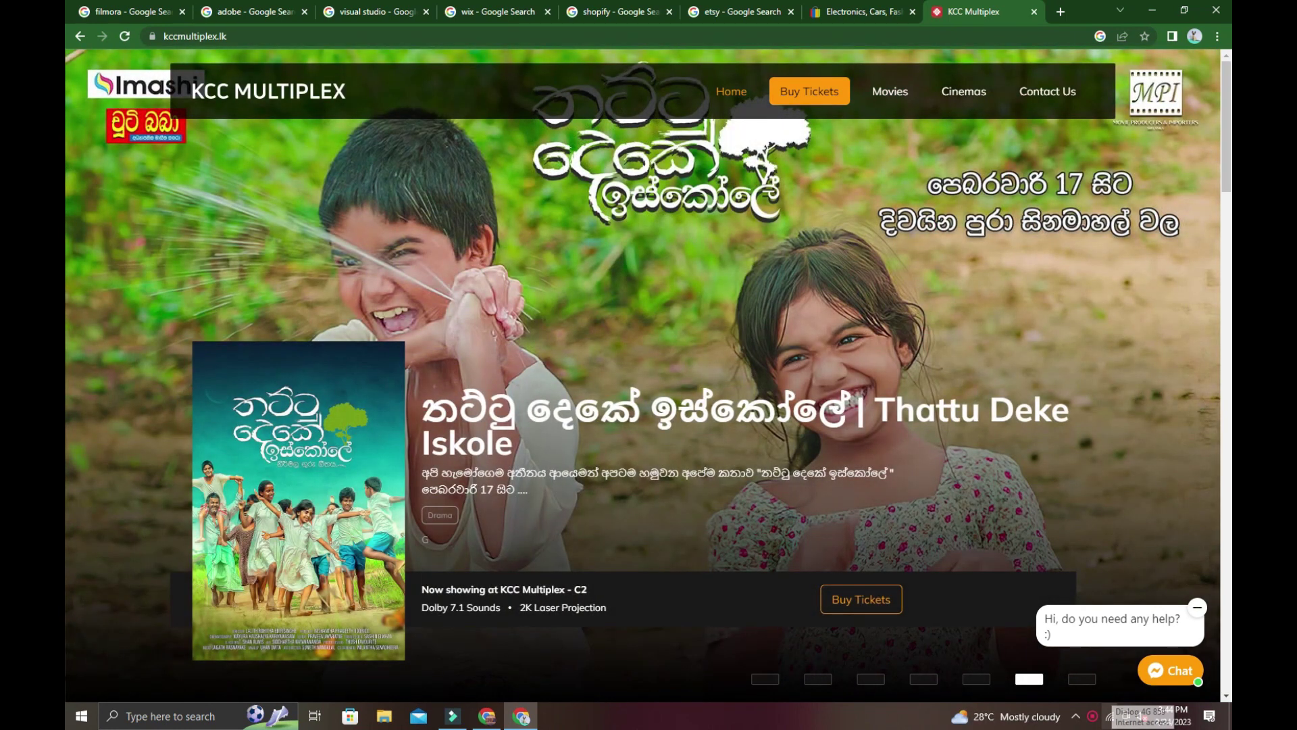
{"action": "left_click", "coordinate": [1157, 674]}
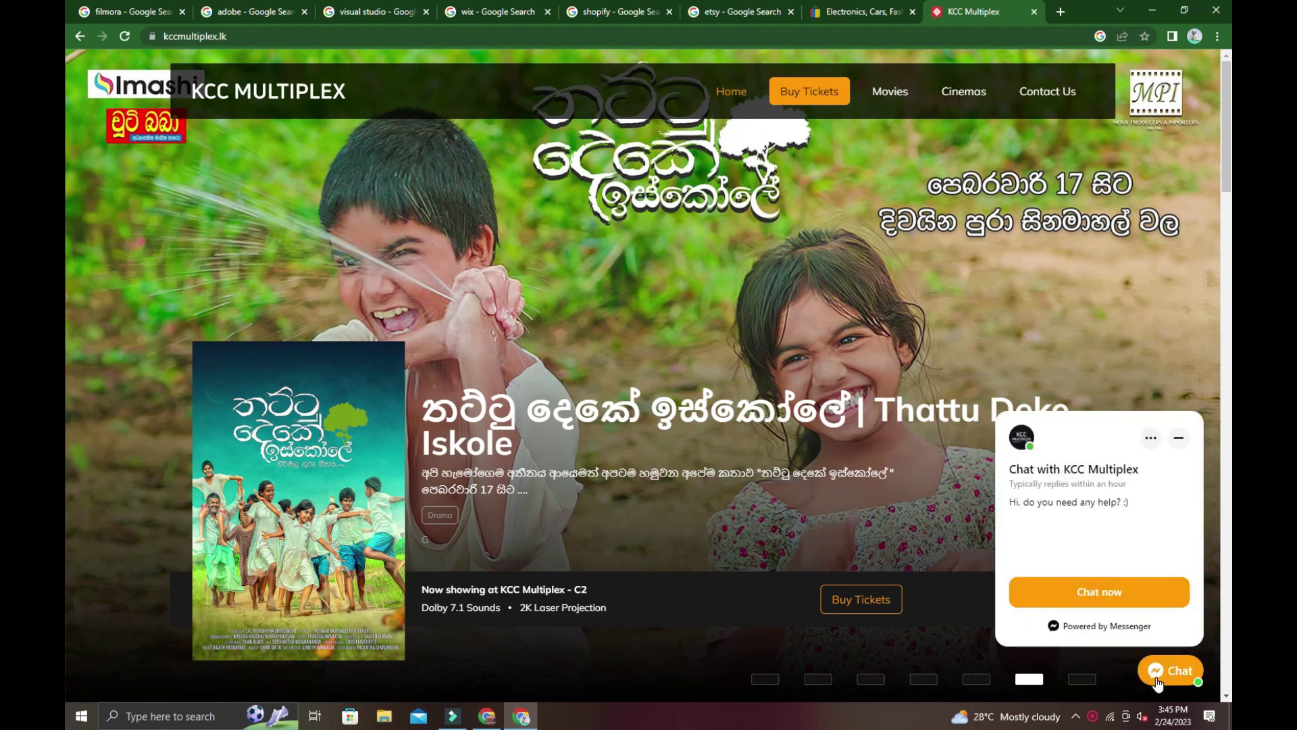
{"action": "left_click", "coordinate": [1156, 681]}
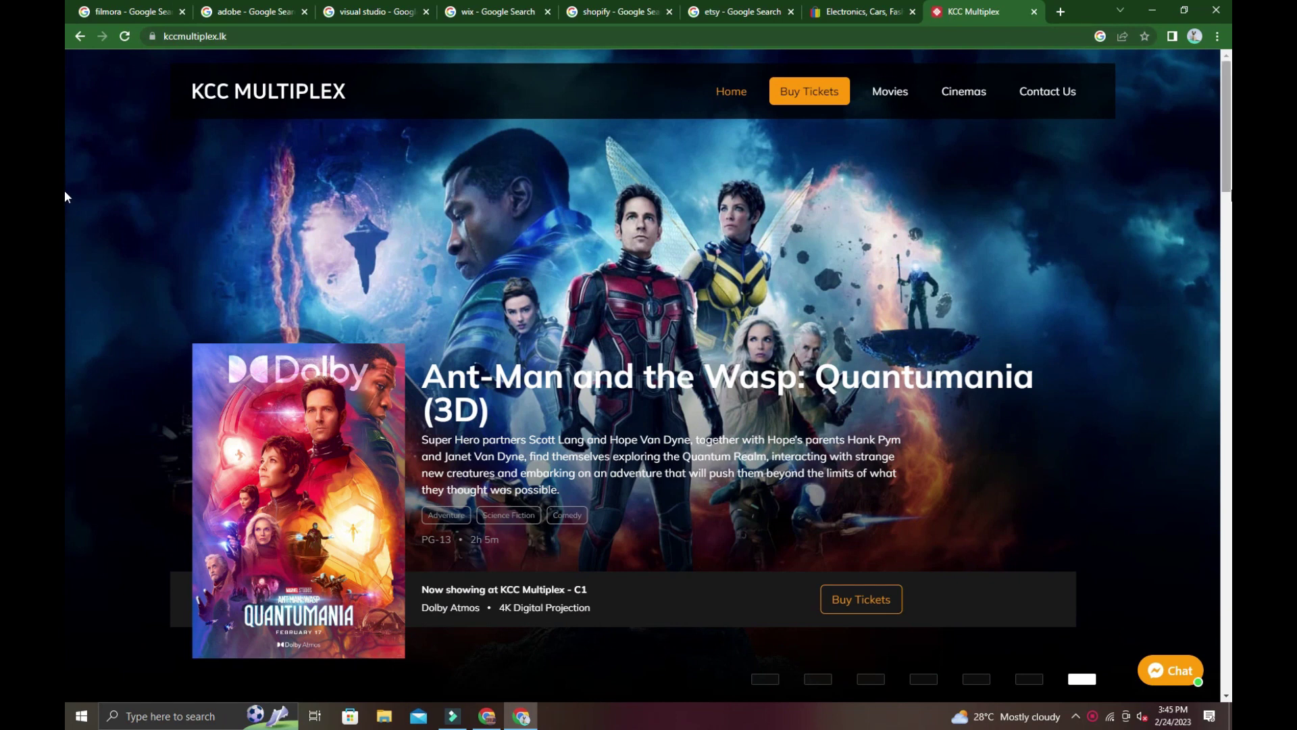
{"action": "left_click_drag", "start_coordinate": [1226, 128], "coordinate": [1224, 333]}
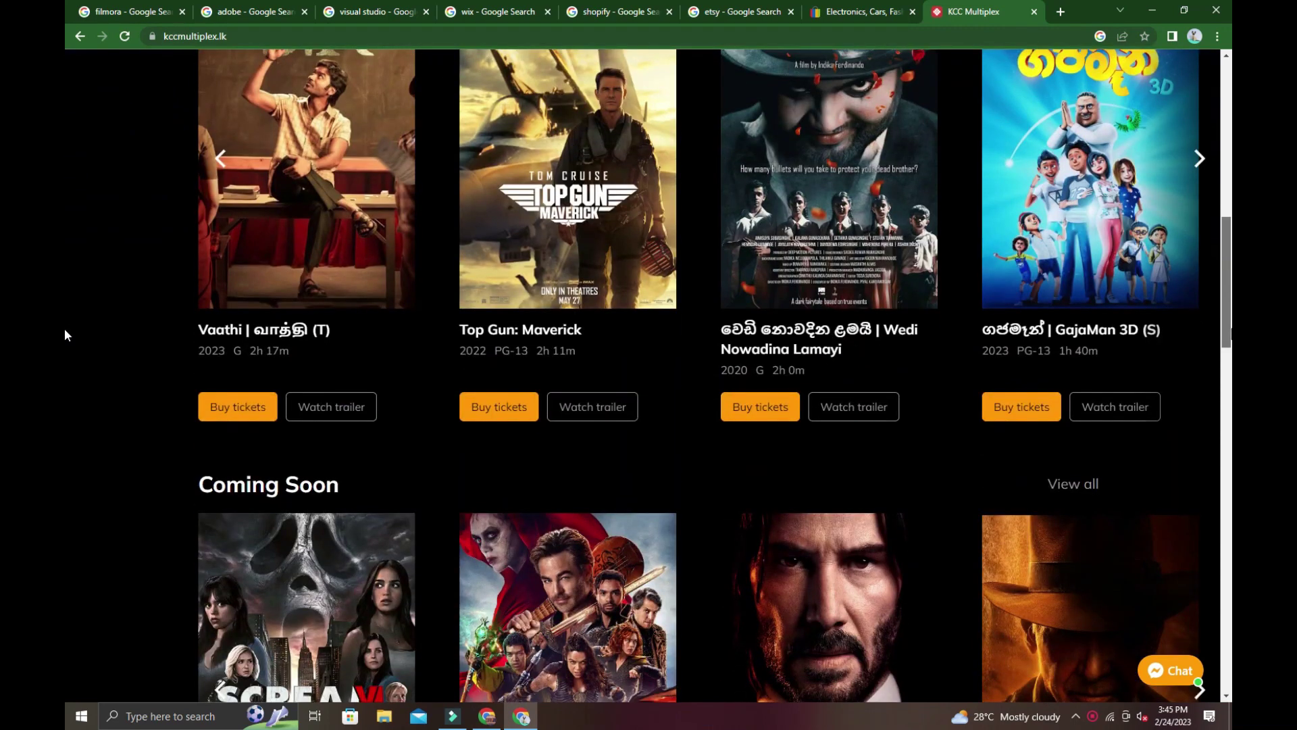
{"action": "scroll", "coordinate": [65, 329], "scroll_direction": "down", "scroll_amount": 4}
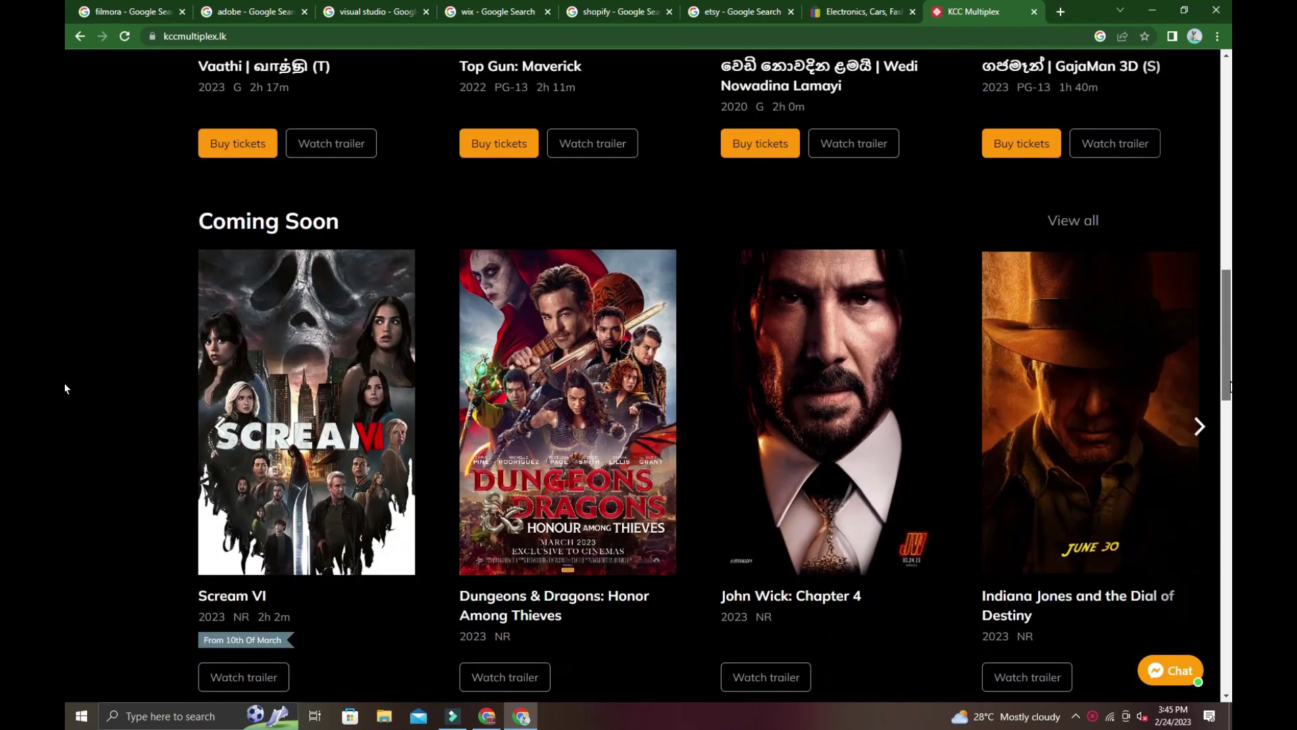
{"action": "scroll", "coordinate": [65, 389], "scroll_direction": "down", "scroll_amount": 6}
{"action": "scroll", "coordinate": [64, 380], "scroll_direction": "up", "scroll_amount": 7}
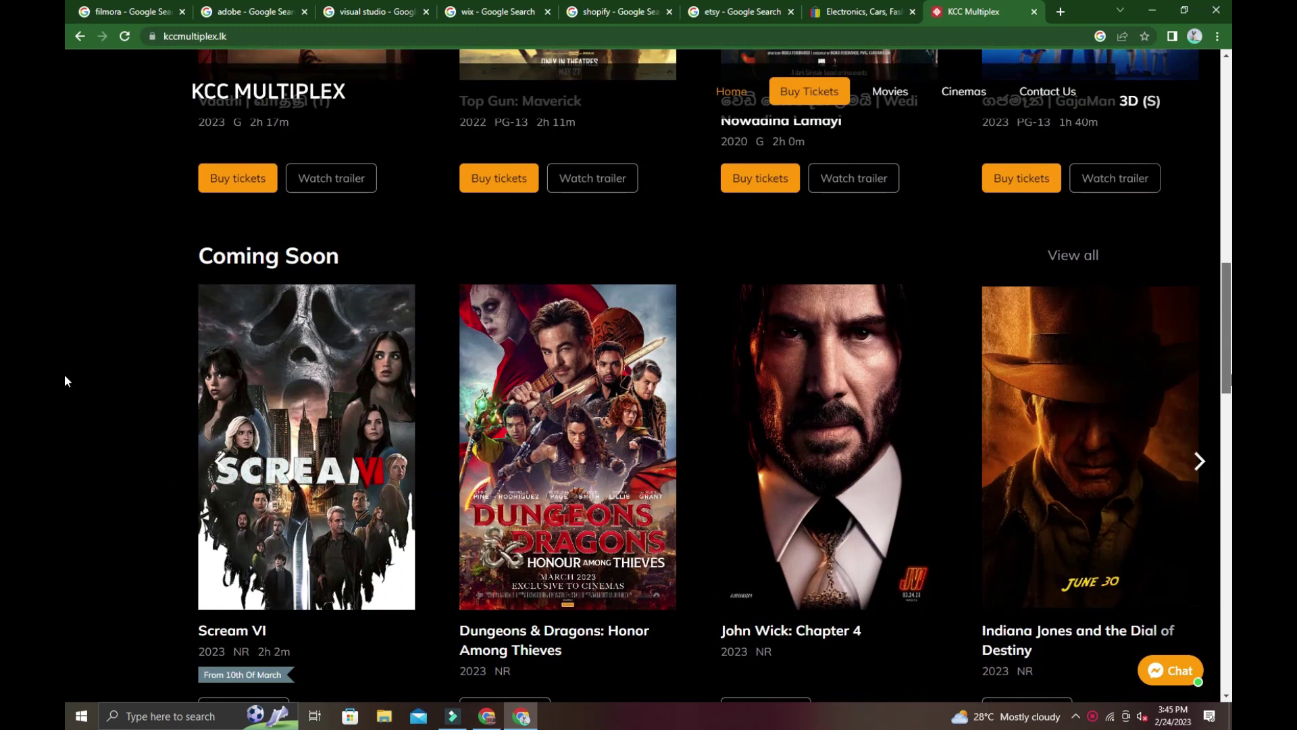
{"action": "scroll", "coordinate": [63, 374], "scroll_direction": "up", "scroll_amount": 6}
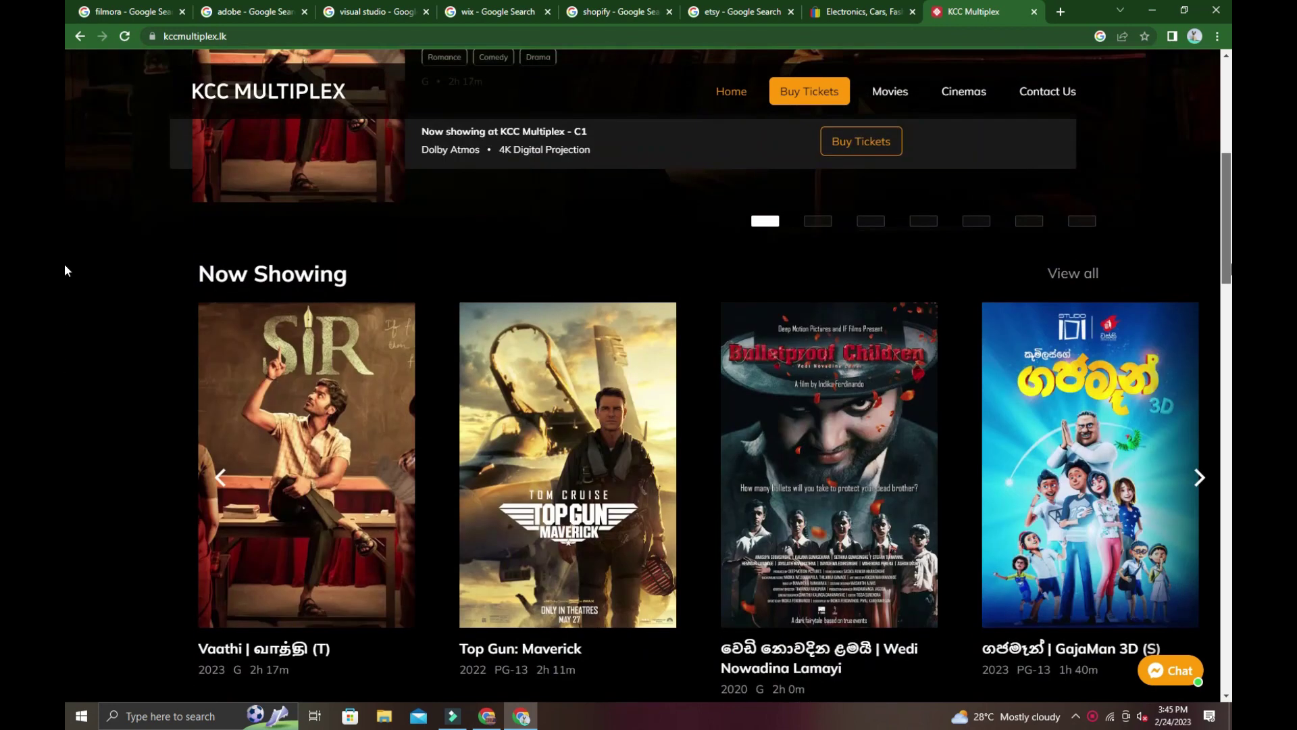
{"action": "scroll", "coordinate": [65, 306], "scroll_direction": "down", "scroll_amount": 1}
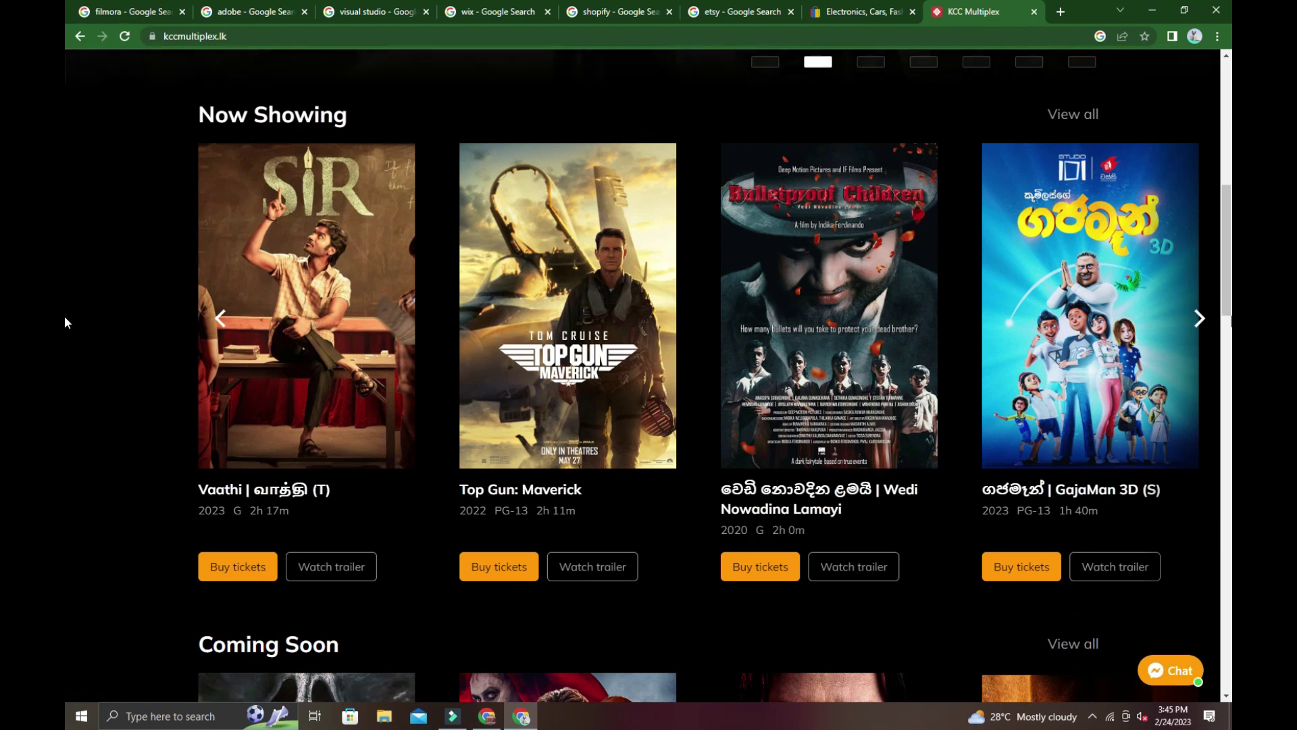
Advance the Now Showing carousel seven times to list Ant-Man, Avatar, Vaathi and Top Gun.
{"action": "left_click", "coordinate": [1198, 318]}
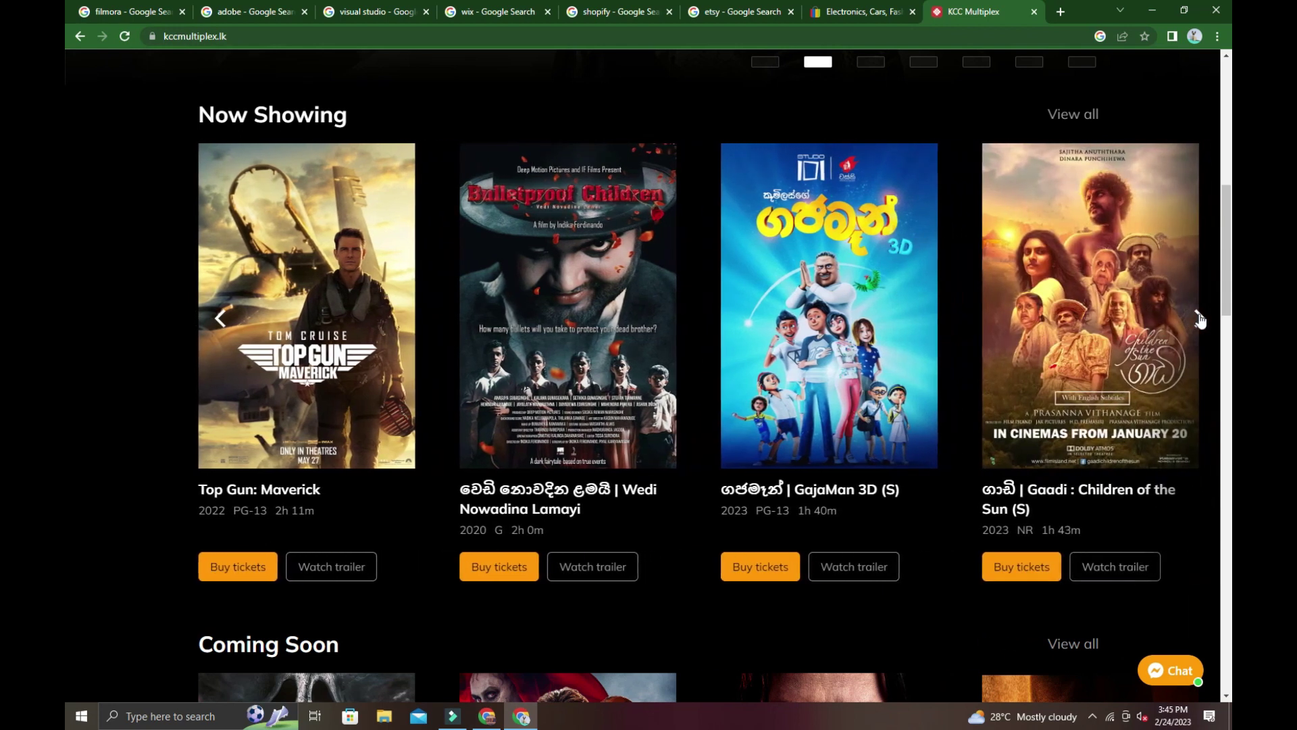
{"action": "left_click", "coordinate": [1199, 321]}
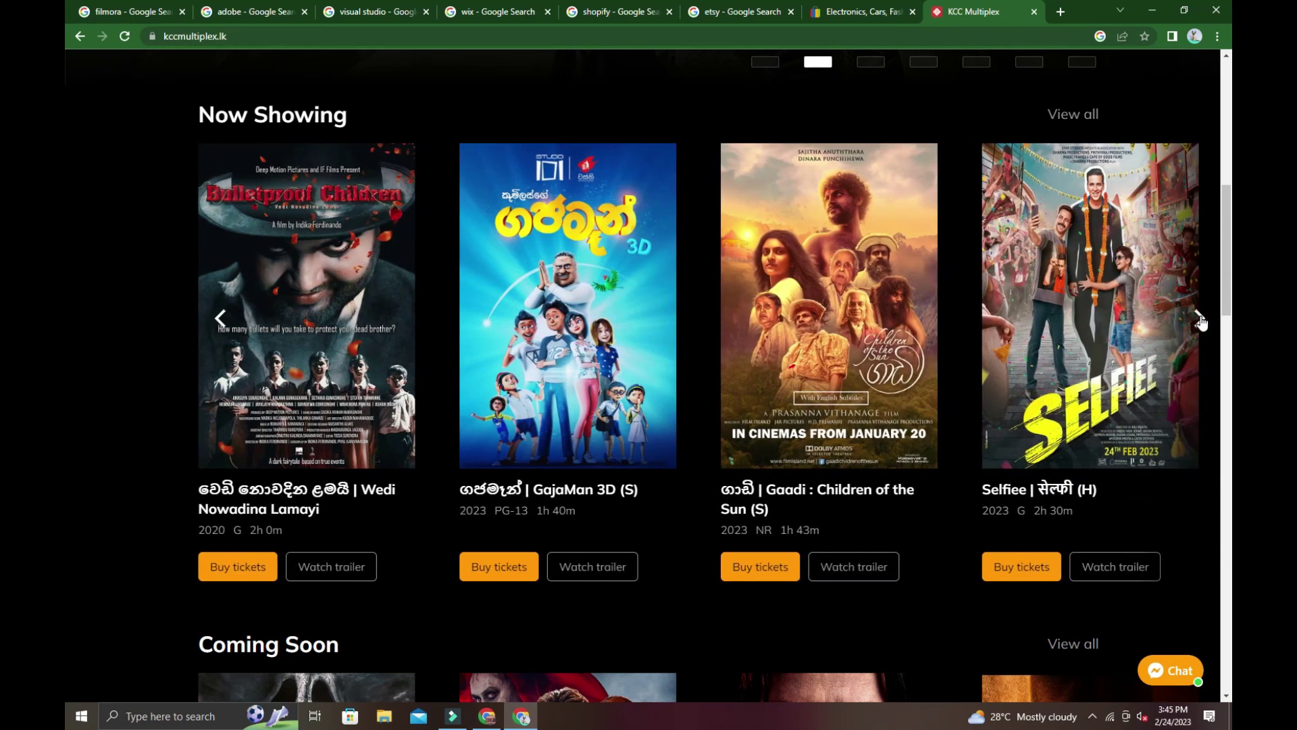
{"action": "left_click", "coordinate": [1199, 319]}
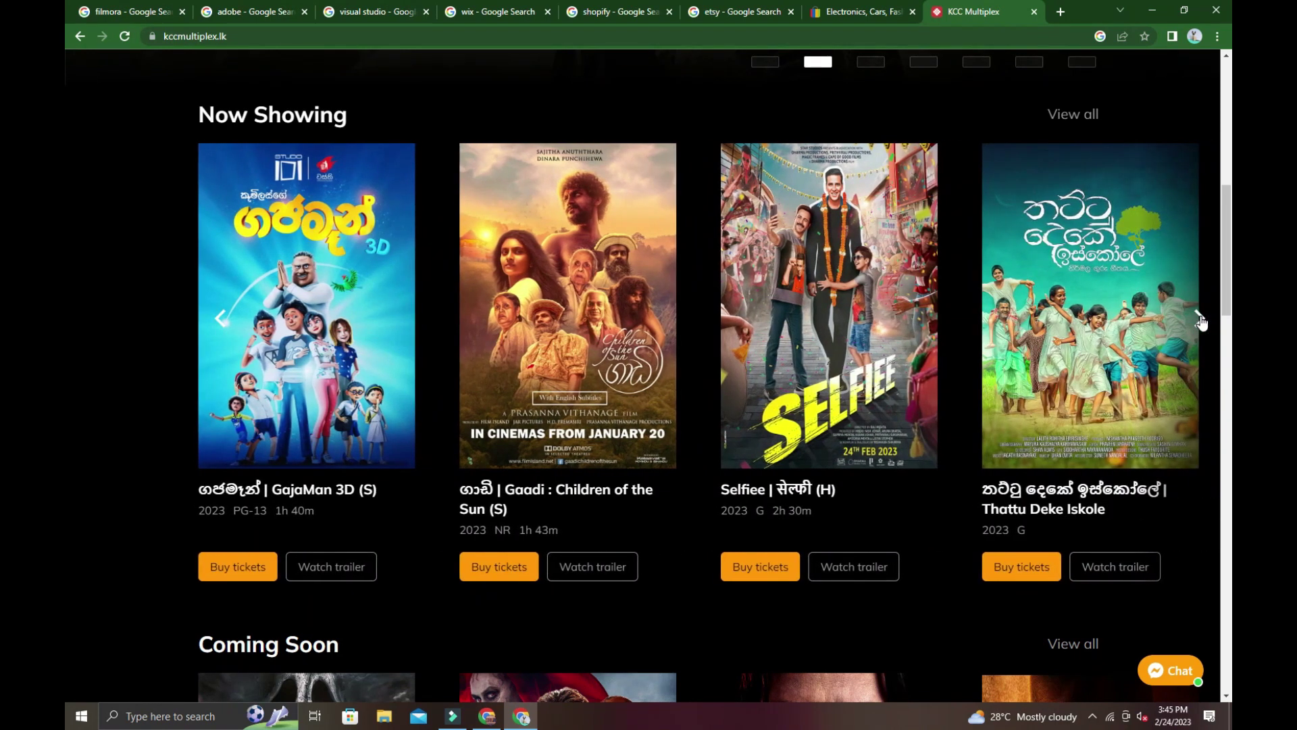
{"action": "left_click", "coordinate": [1199, 320]}
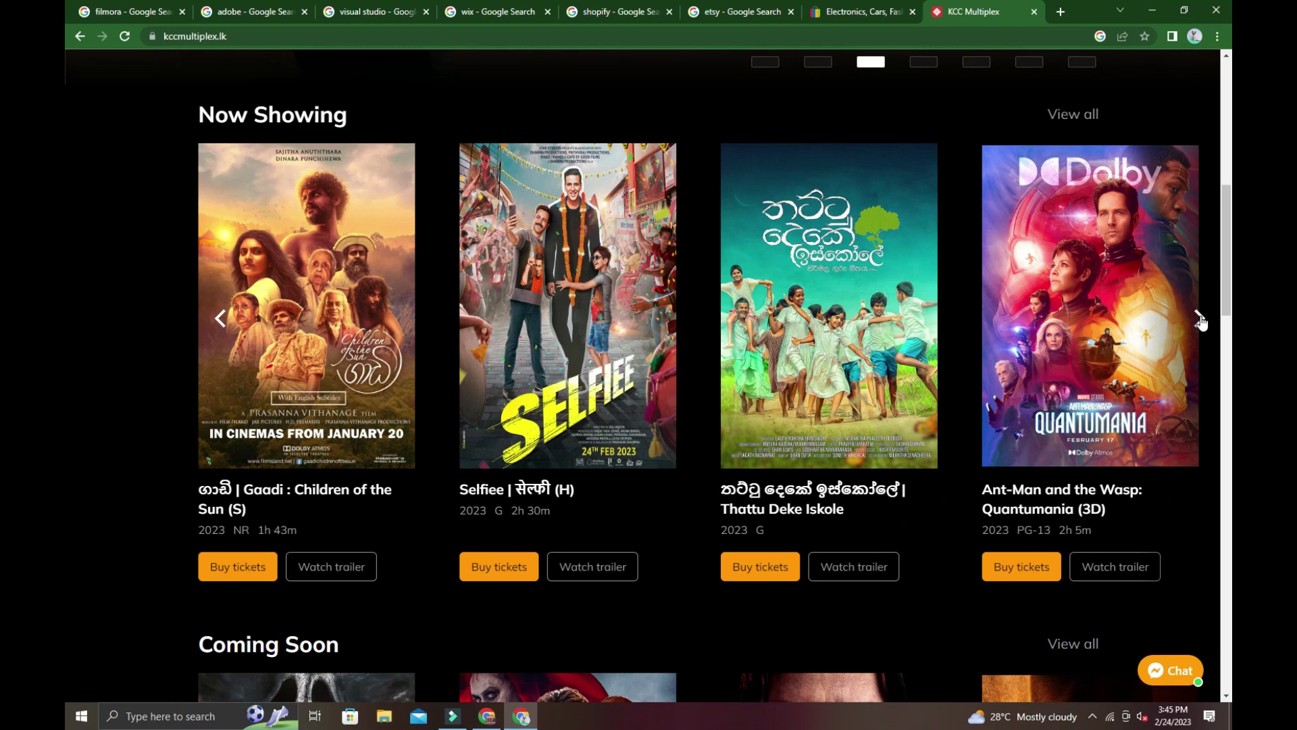
{"action": "left_click", "coordinate": [1199, 319]}
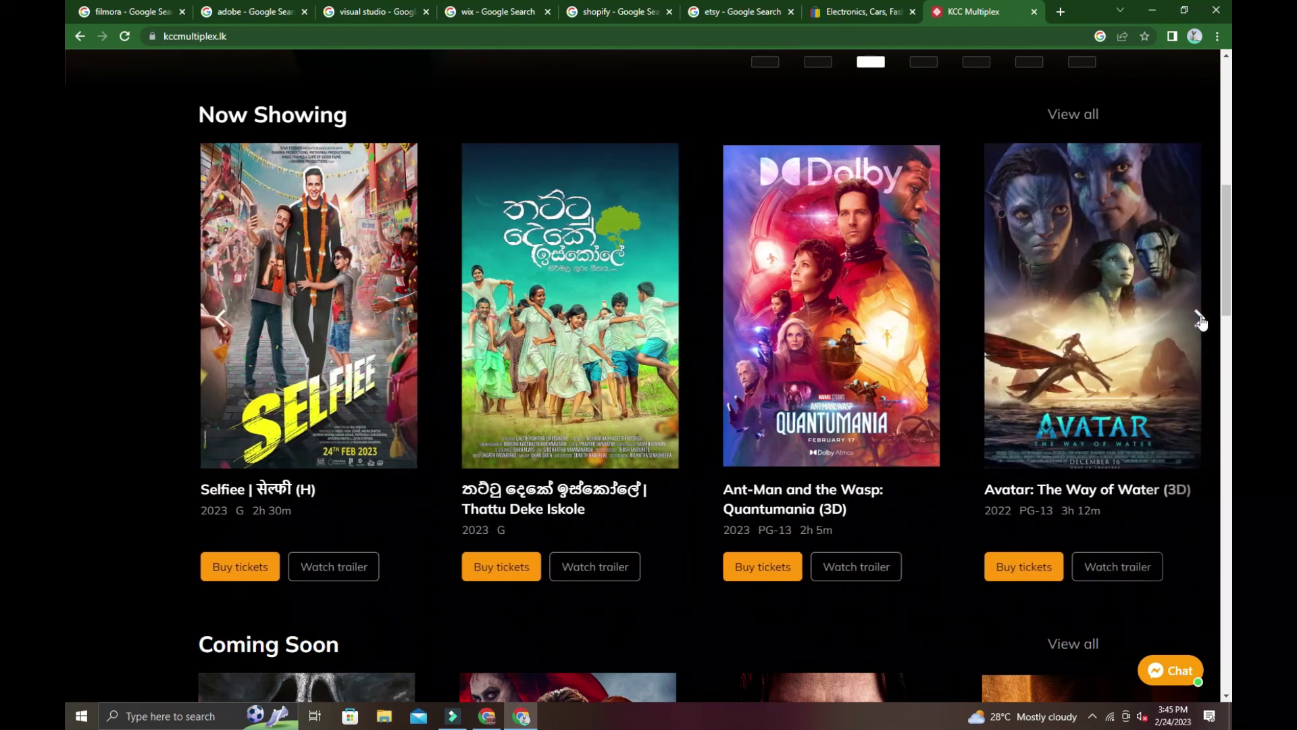
{"action": "left_click", "coordinate": [1199, 319]}
{"action": "left_click", "coordinate": [1199, 320]}
Advance Coming Soon five times to Transformers: Rise of the Beasts, then return to the Selfiee banner.
{"action": "scroll", "coordinate": [66, 312], "scroll_direction": "down", "scroll_amount": 2}
{"action": "scroll", "coordinate": [64, 378], "scroll_direction": "down", "scroll_amount": 7}
{"action": "scroll", "coordinate": [608, 405], "scroll_direction": "up", "scroll_amount": 4}
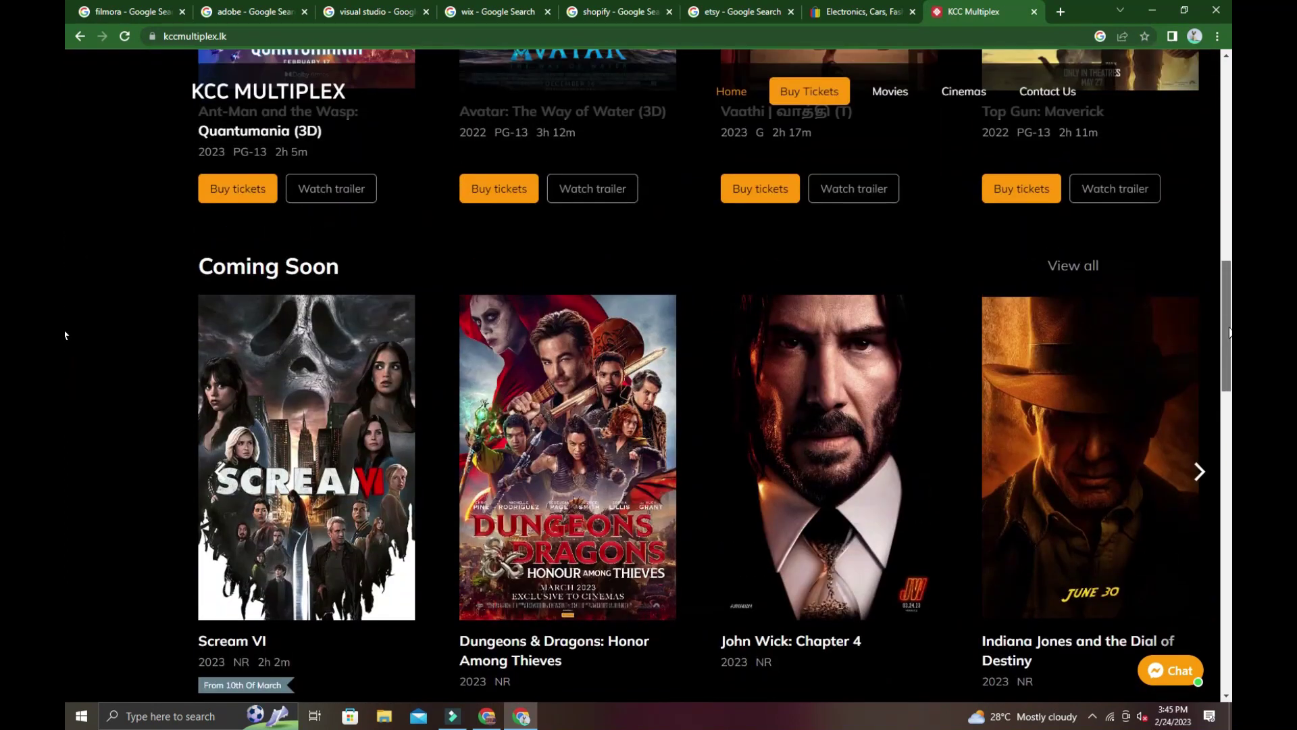
{"action": "scroll", "coordinate": [1199, 418], "scroll_direction": "down", "scroll_amount": 1}
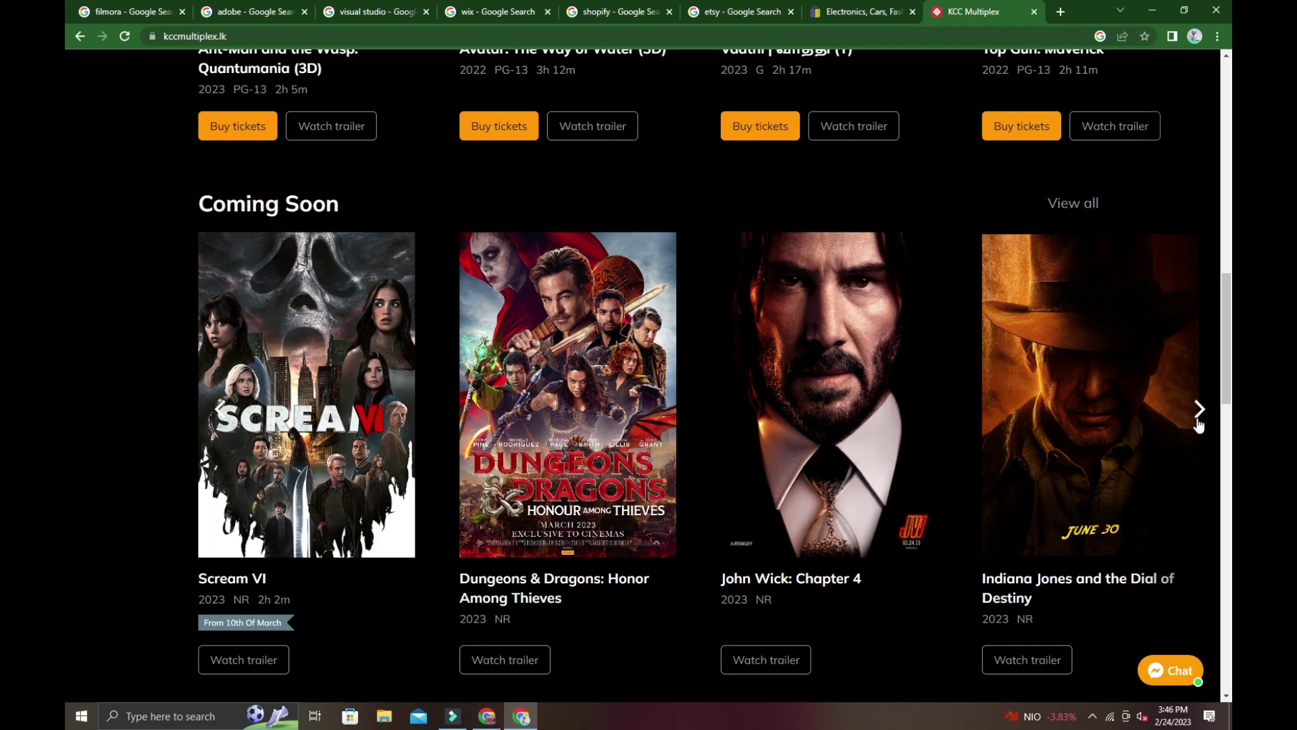
{"action": "left_click", "coordinate": [1199, 409]}
{"action": "left_click", "coordinate": [1199, 410]}
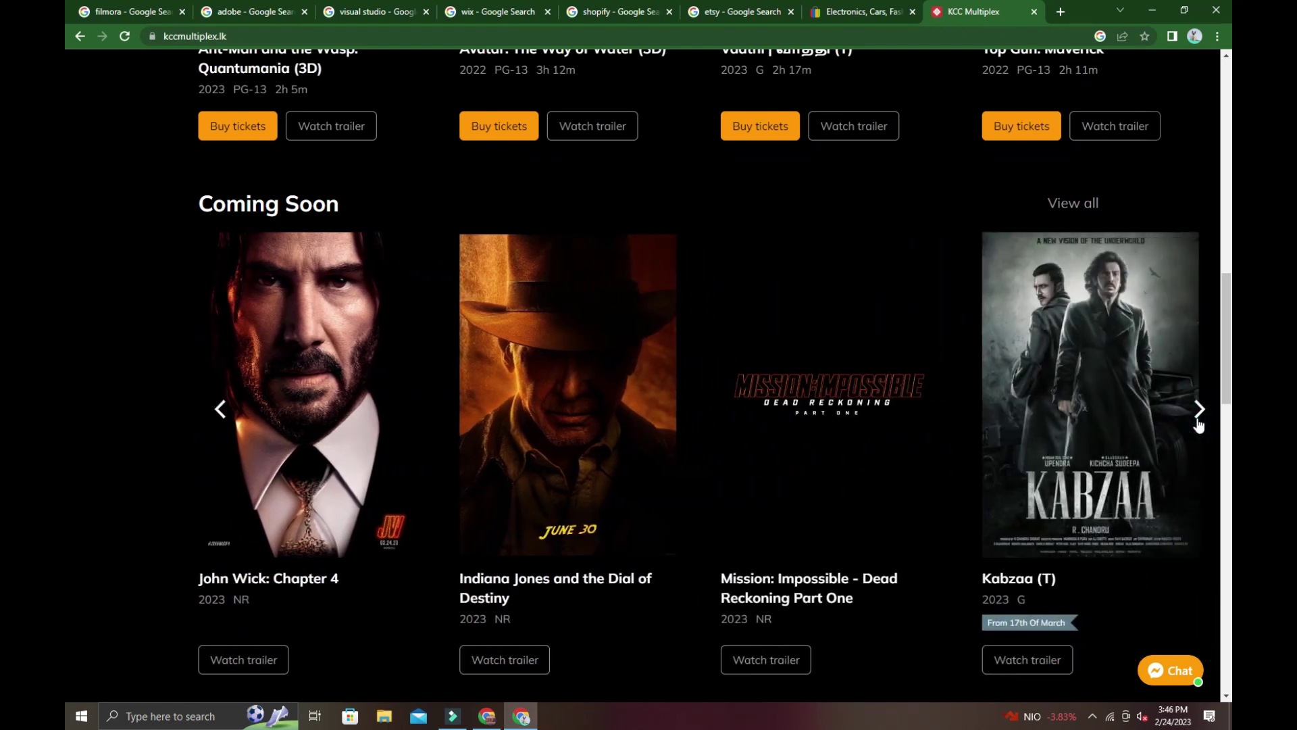
{"action": "left_click", "coordinate": [1199, 410]}
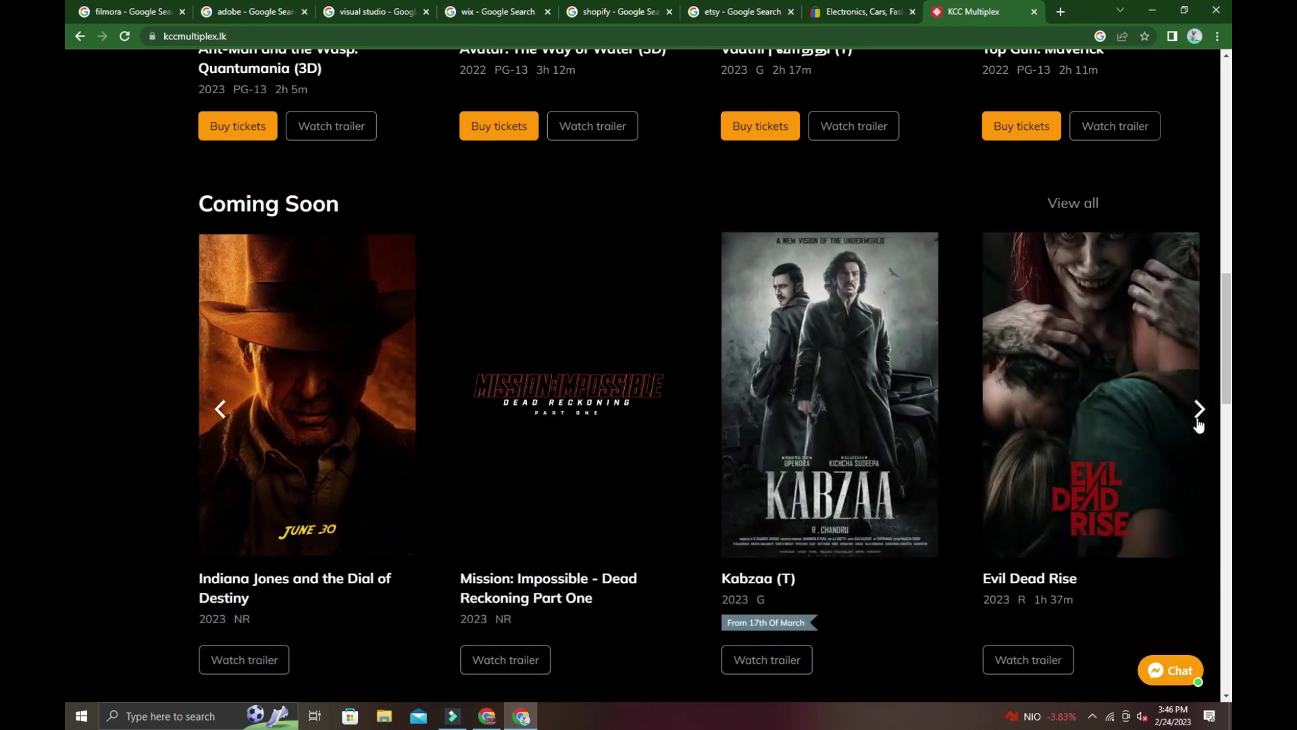
{"action": "left_click", "coordinate": [1197, 411]}
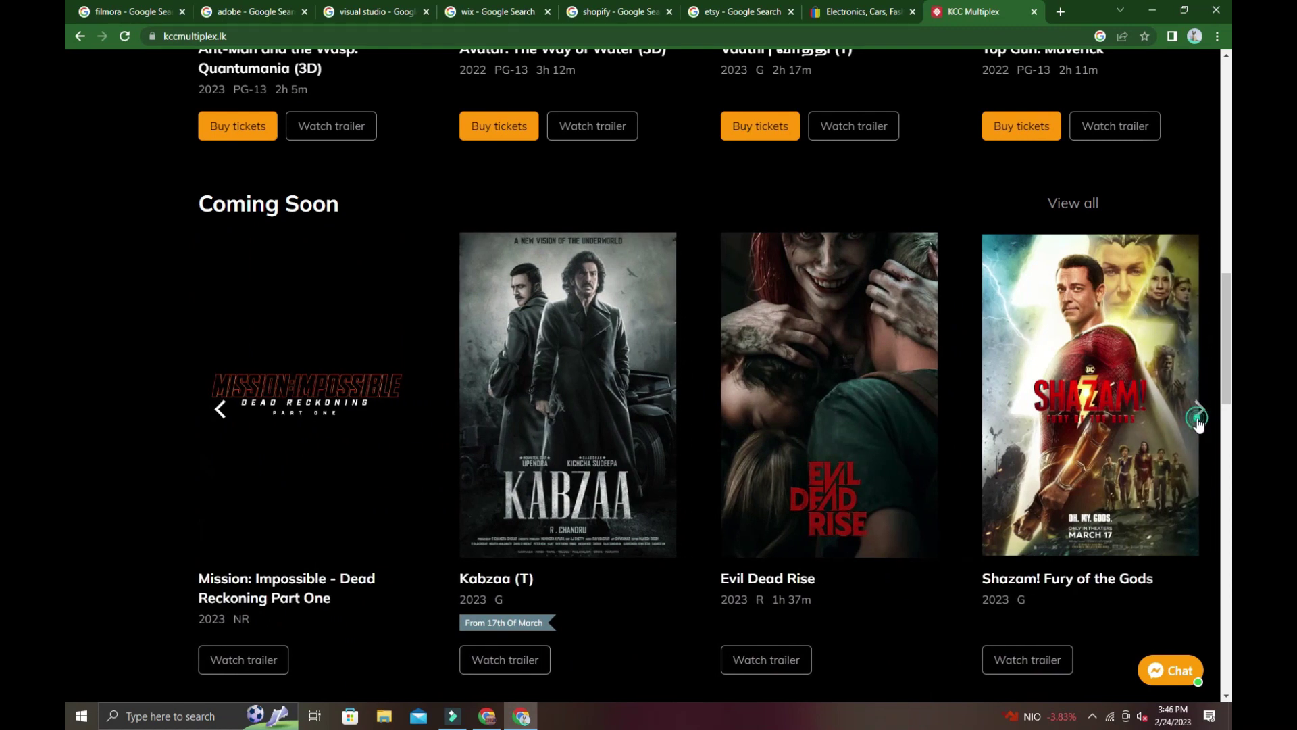
{"action": "left_click", "coordinate": [1197, 411]}
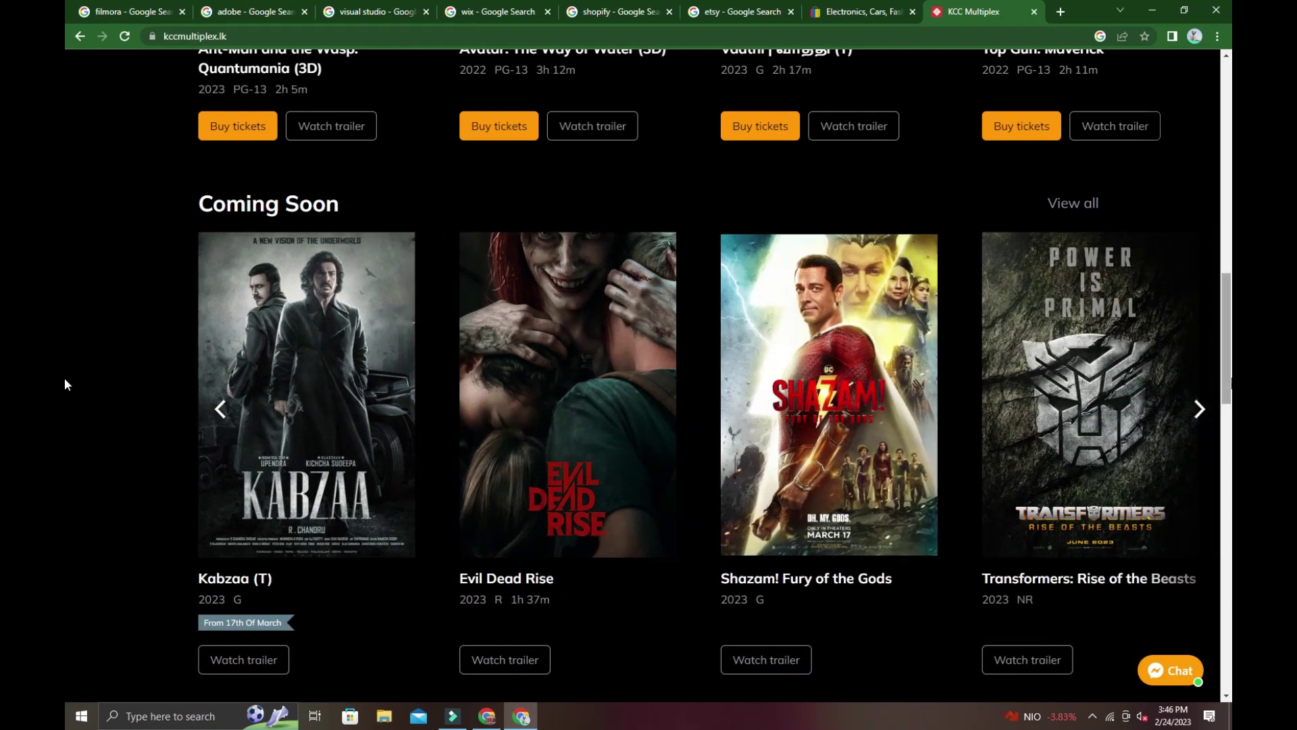
{"action": "scroll", "coordinate": [64, 177], "scroll_direction": "up", "scroll_amount": 6}
{"action": "scroll", "coordinate": [65, 177], "scroll_direction": "up", "scroll_amount": 5}
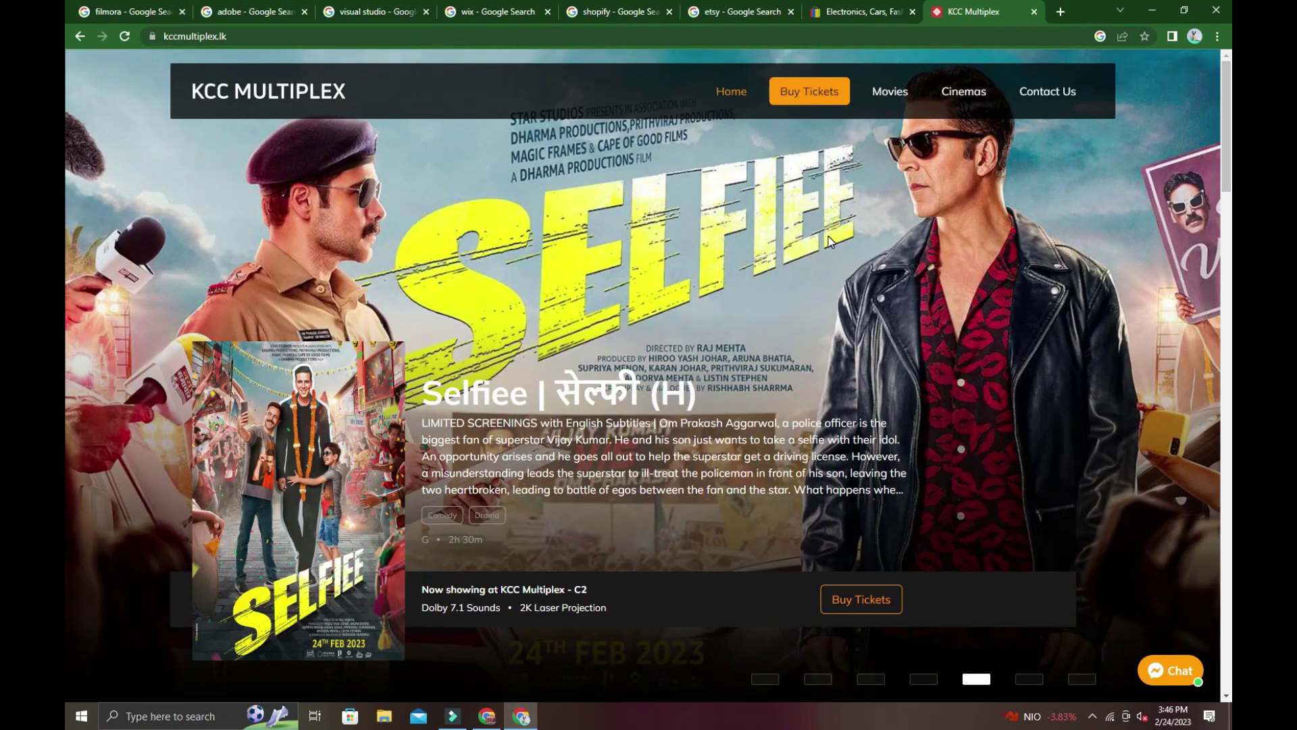
Open the Cinemas page and view the C1 photos up to the purple-lit screen view.
{"action": "left_click", "coordinate": [970, 106]}
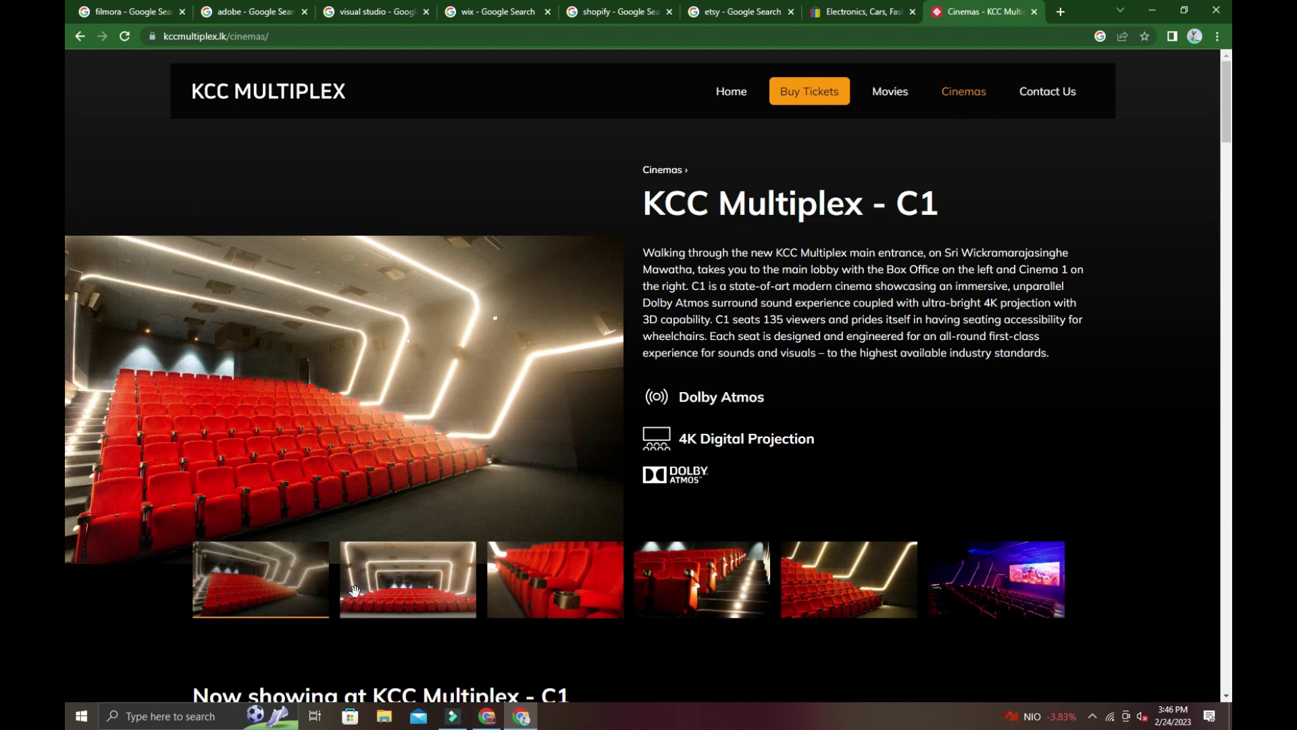
{"action": "left_click", "coordinate": [376, 592]}
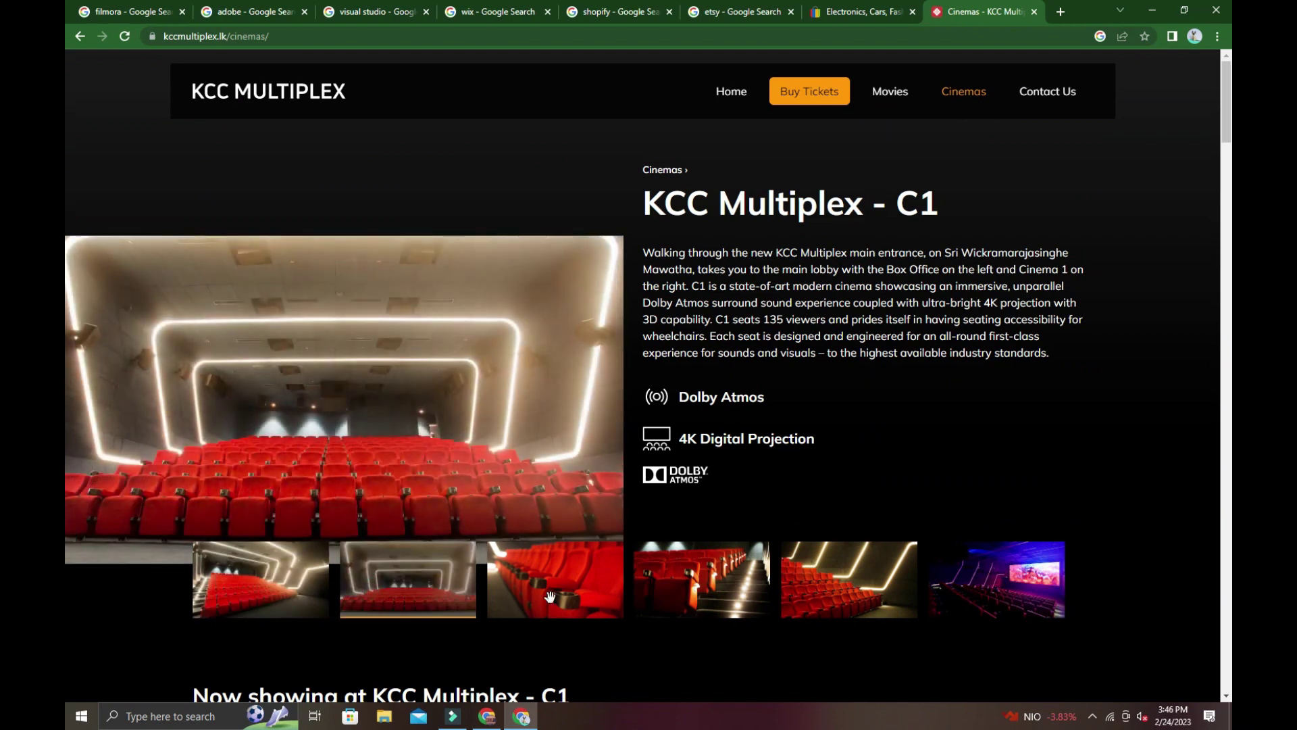
{"action": "left_click", "coordinate": [551, 596]}
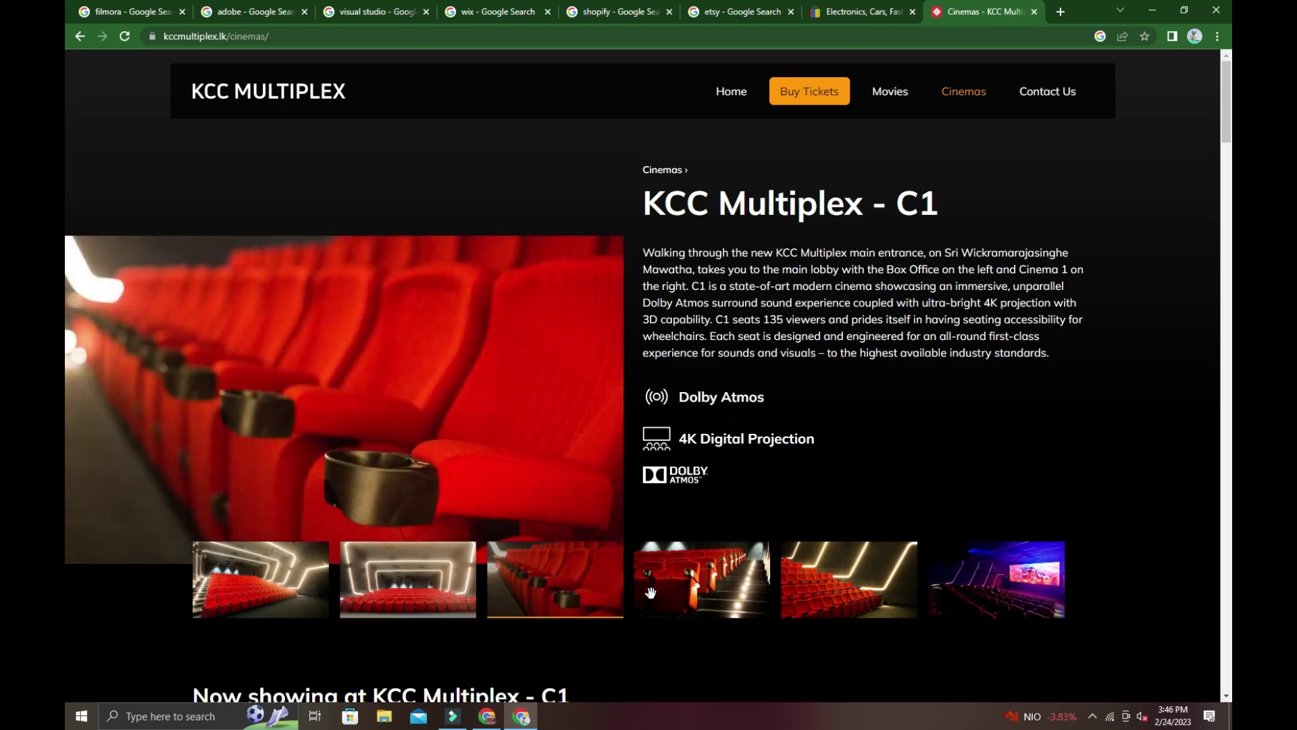
{"action": "left_click", "coordinate": [651, 592]}
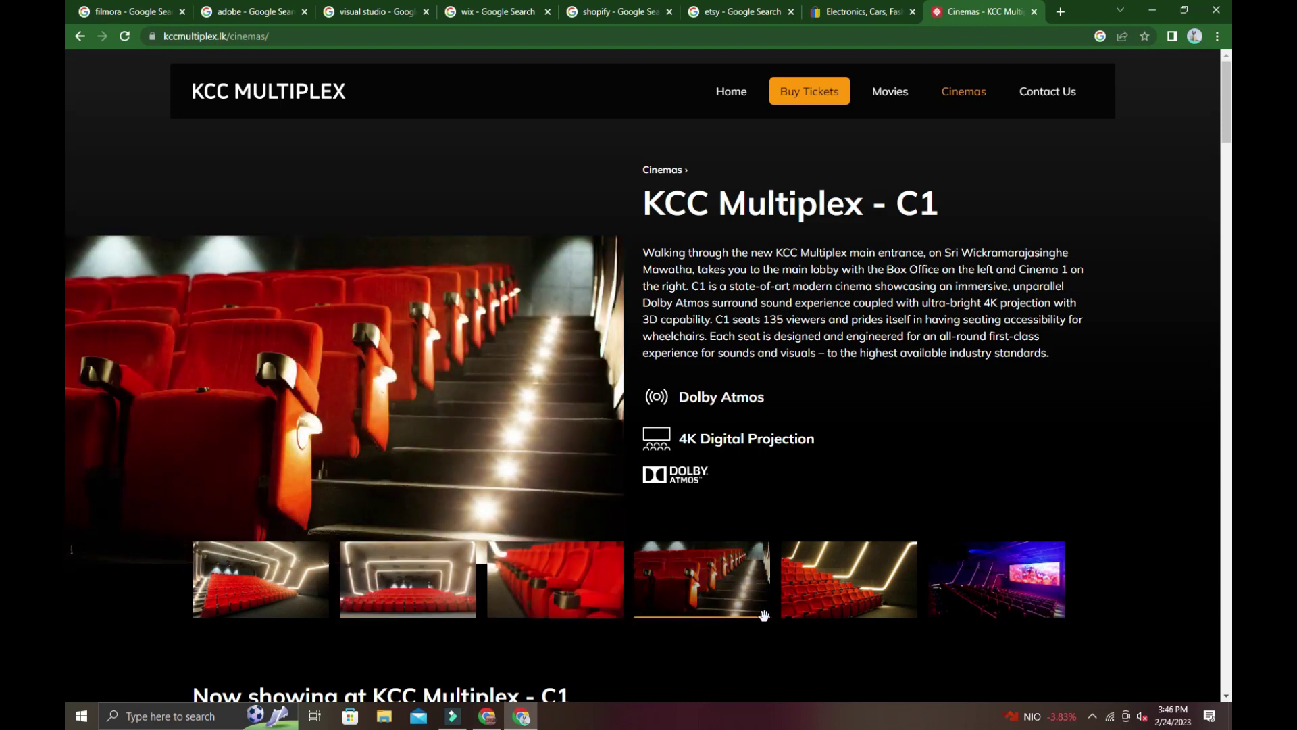
{"action": "left_click", "coordinate": [847, 613]}
{"action": "left_click", "coordinate": [968, 605]}
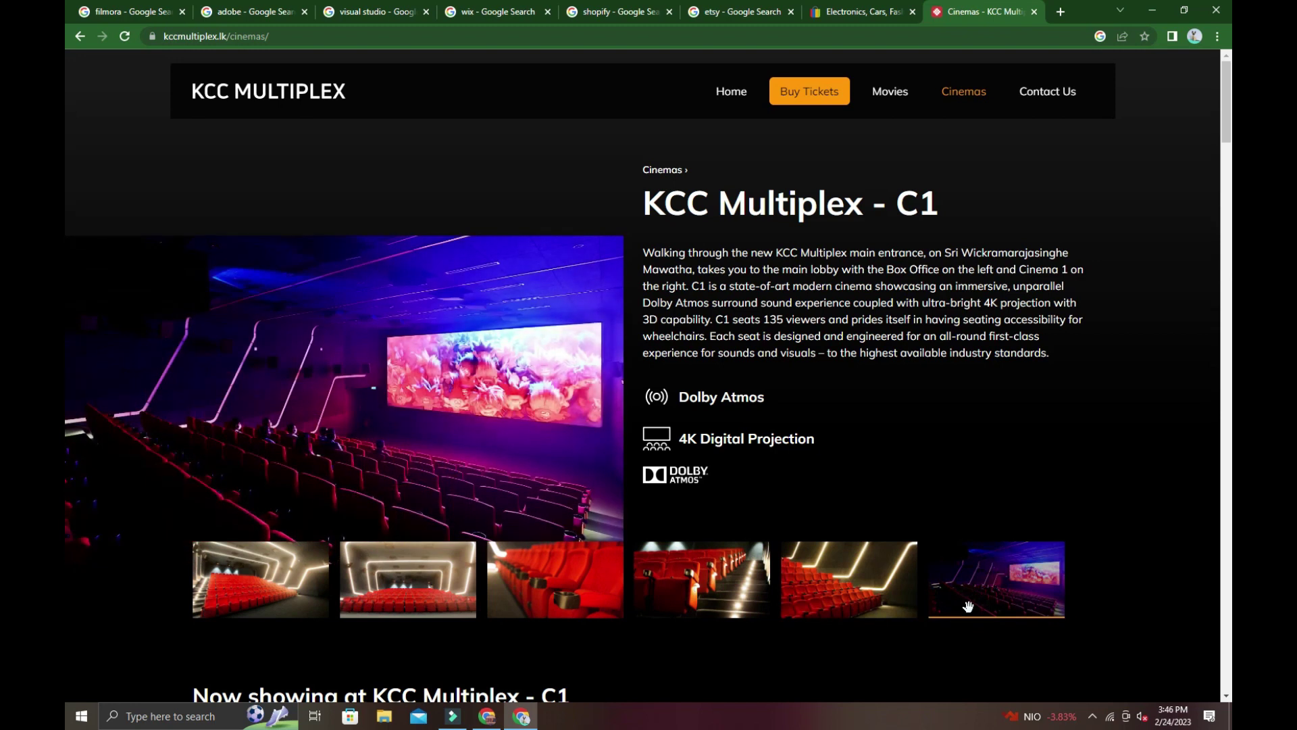
Step through the C1 gallery again from the first photo, ending on the purple-lit screen.
{"action": "left_click", "coordinate": [319, 590]}
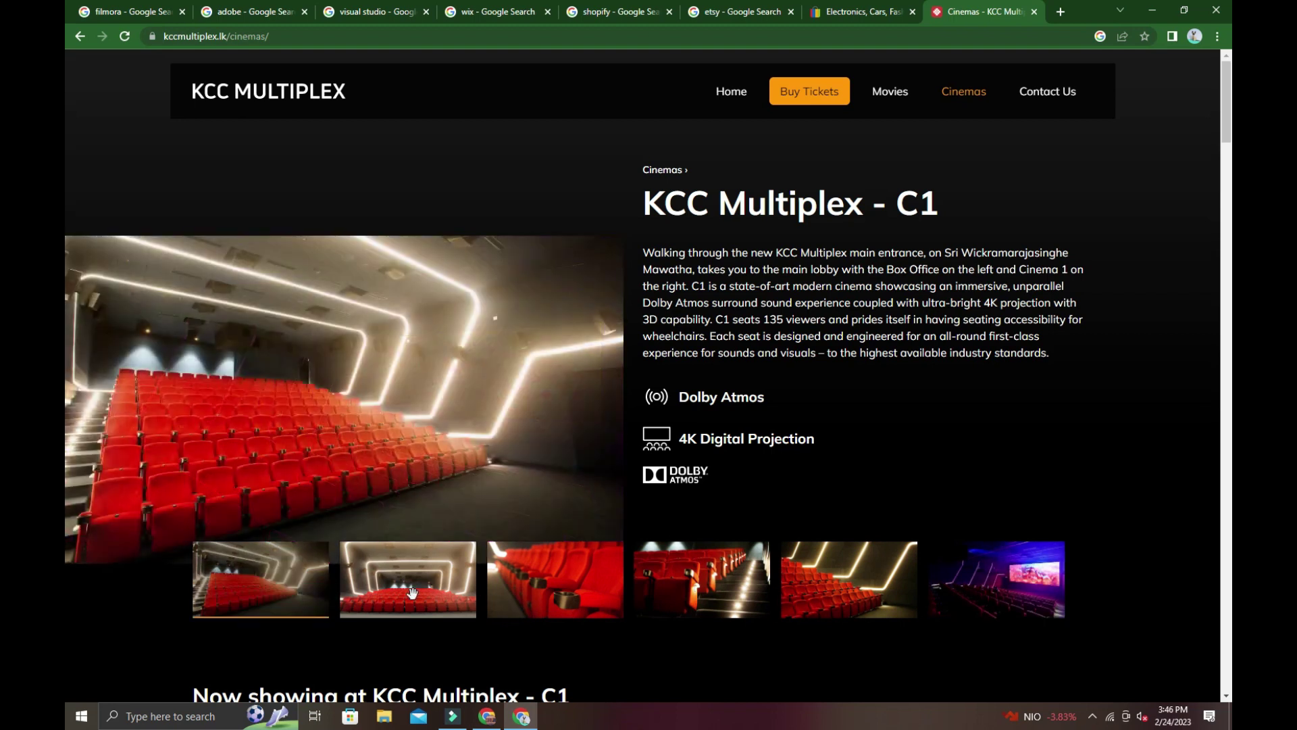
{"action": "left_click", "coordinate": [412, 594]}
{"action": "left_click", "coordinate": [556, 588]}
{"action": "left_click", "coordinate": [702, 584]}
{"action": "left_click", "coordinate": [979, 582]}
Scroll to the C2 section and browse its photos, ending on the blue screening-room view.
{"action": "scroll", "coordinate": [979, 582], "scroll_direction": "down", "scroll_amount": 3}
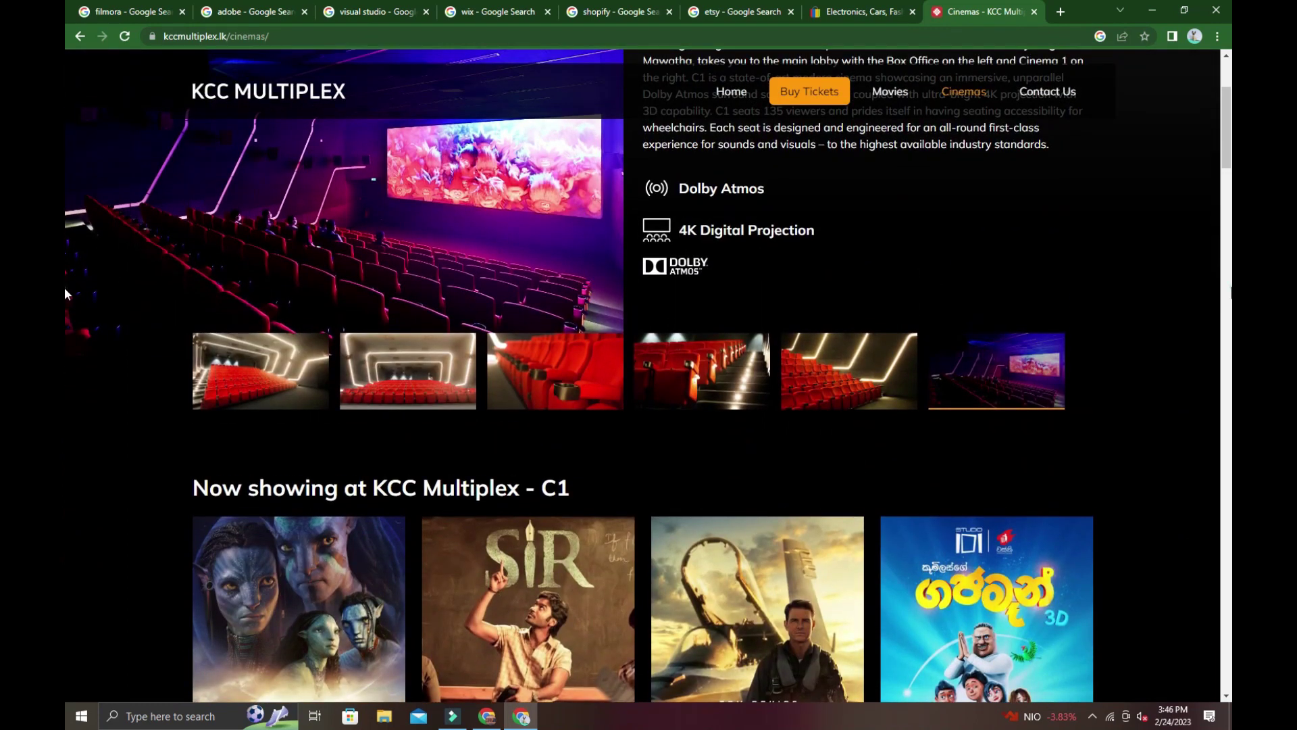
{"action": "scroll", "coordinate": [63, 286], "scroll_direction": "down", "scroll_amount": 10}
{"action": "scroll", "coordinate": [63, 270], "scroll_direction": "down", "scroll_amount": 10}
{"action": "scroll", "coordinate": [65, 314], "scroll_direction": "up", "scroll_amount": 6}
{"action": "scroll", "coordinate": [65, 318], "scroll_direction": "down", "scroll_amount": 2}
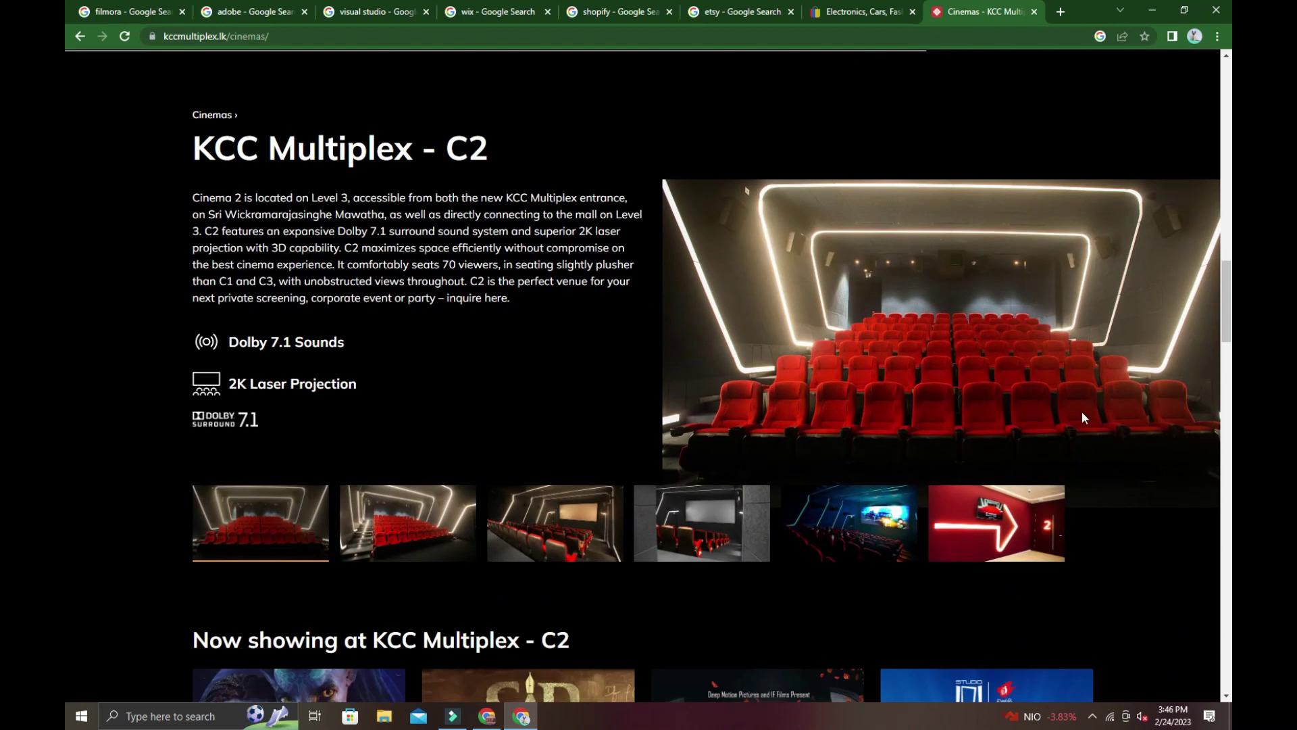
{"action": "left_click", "coordinate": [1031, 503]}
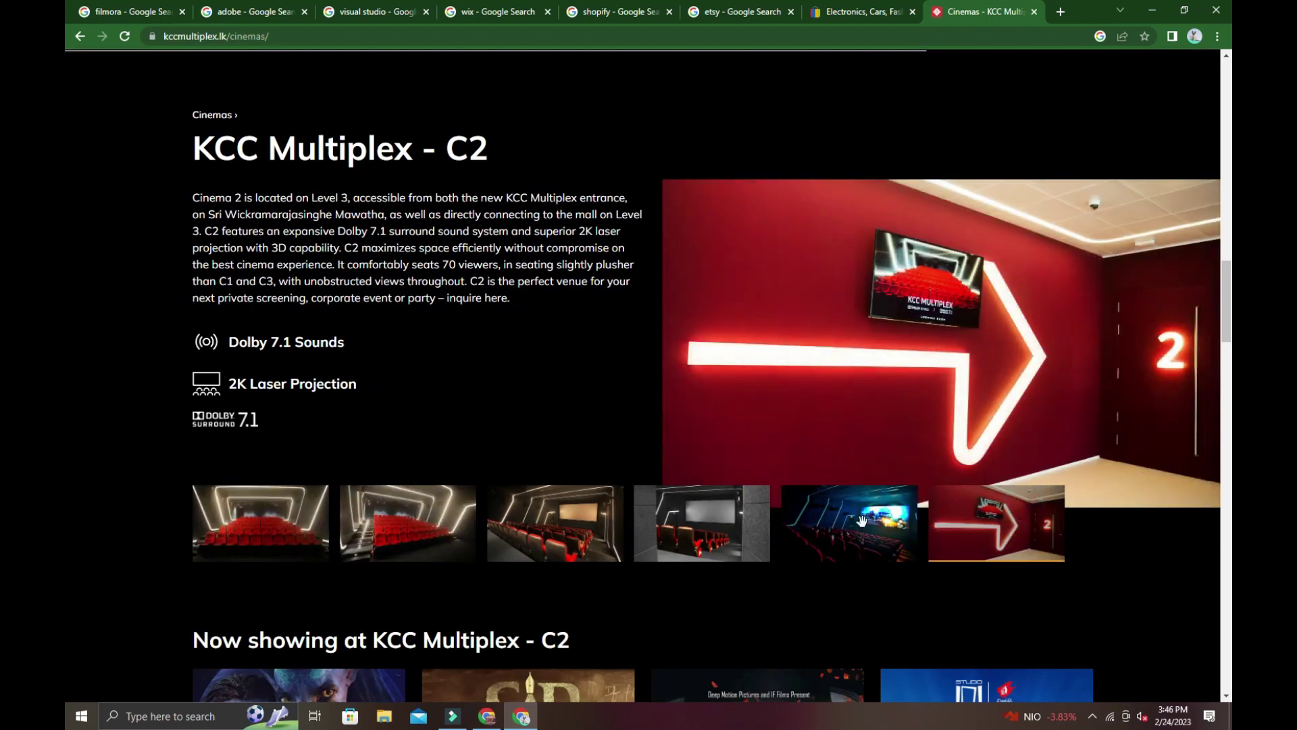
{"action": "left_click", "coordinate": [888, 524]}
{"action": "left_click", "coordinate": [649, 533]}
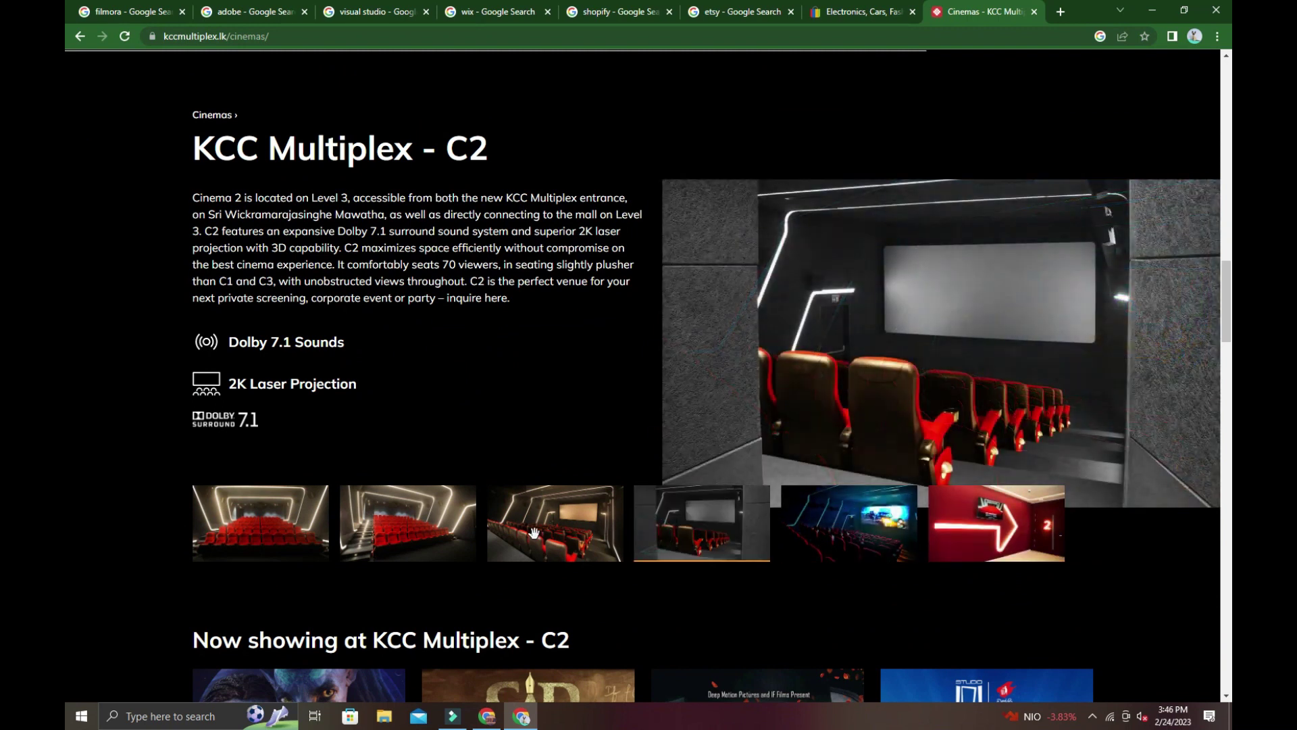
{"action": "left_click", "coordinate": [792, 537]}
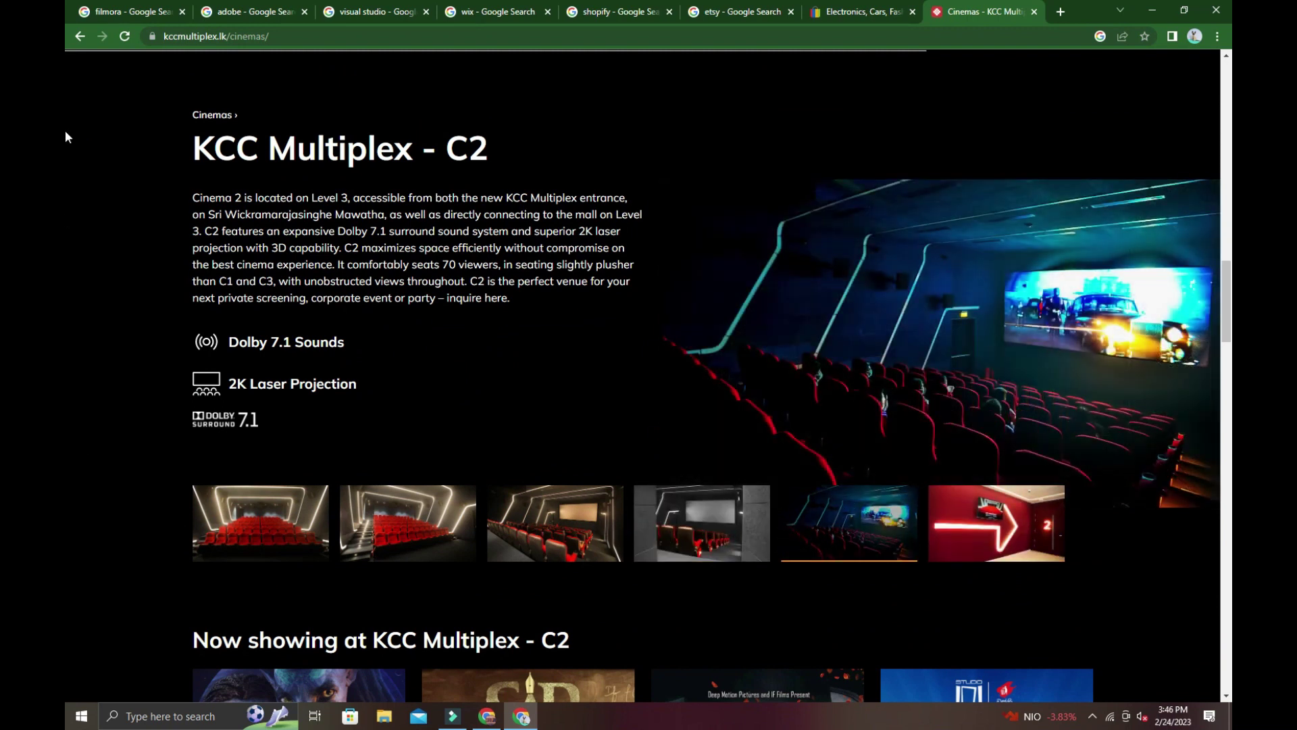
Return to the home page and set the Buy Tickets show date to Sat, 25 Feb.
{"action": "left_click", "coordinate": [80, 36]}
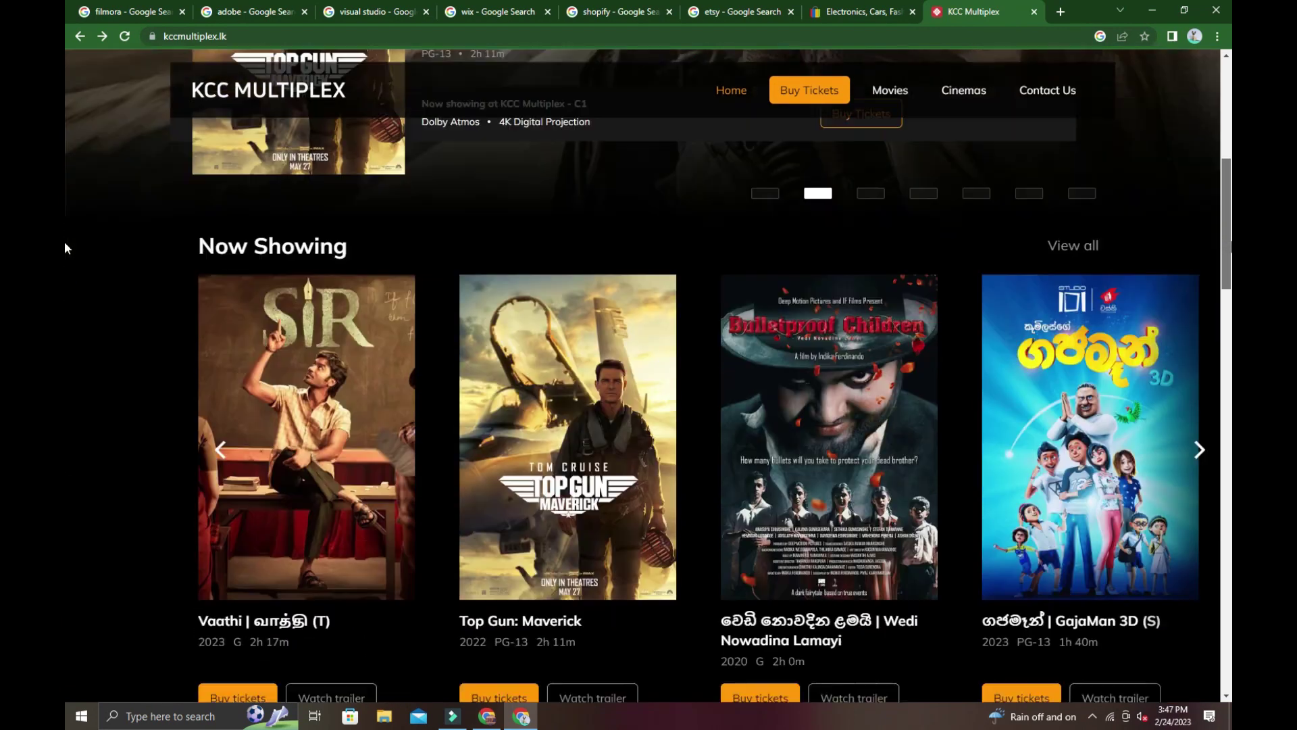
{"action": "scroll", "coordinate": [1219, 301], "scroll_direction": "down", "scroll_amount": 2}
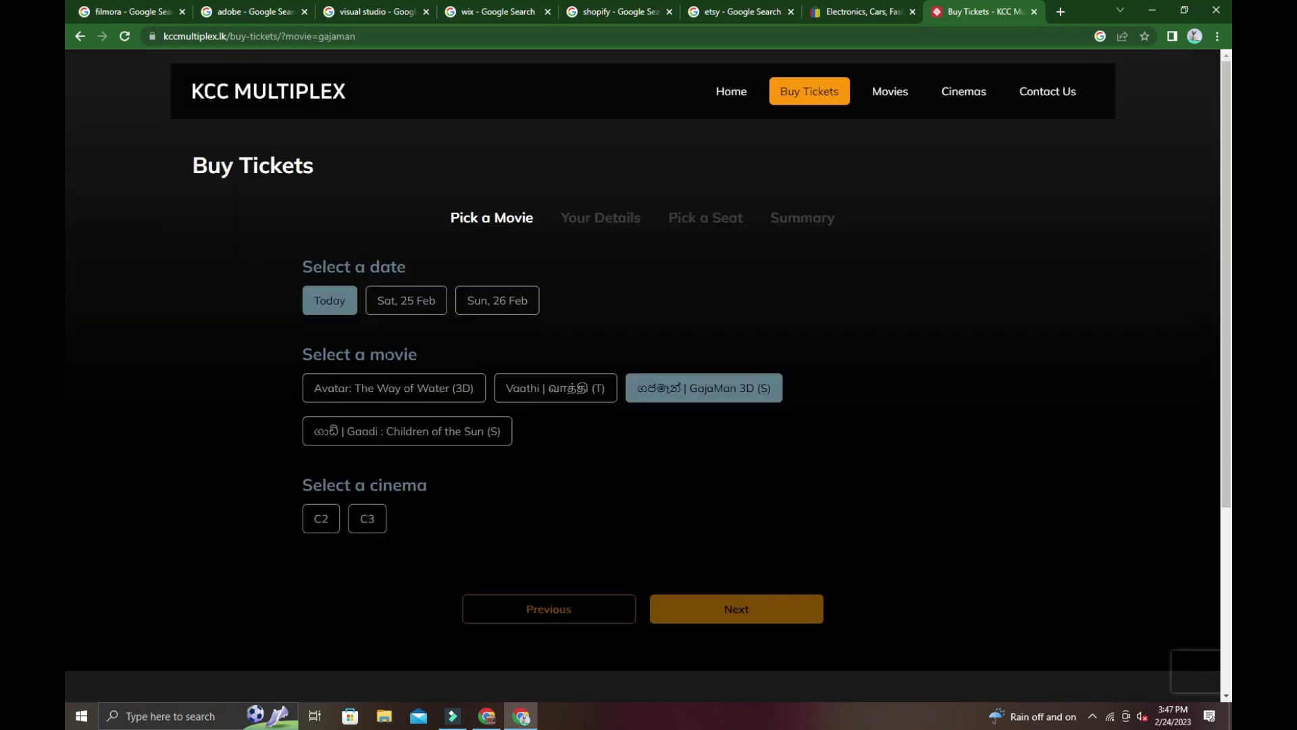
{"action": "left_click", "coordinate": [405, 302]}
{"action": "left_click", "coordinate": [333, 301]}
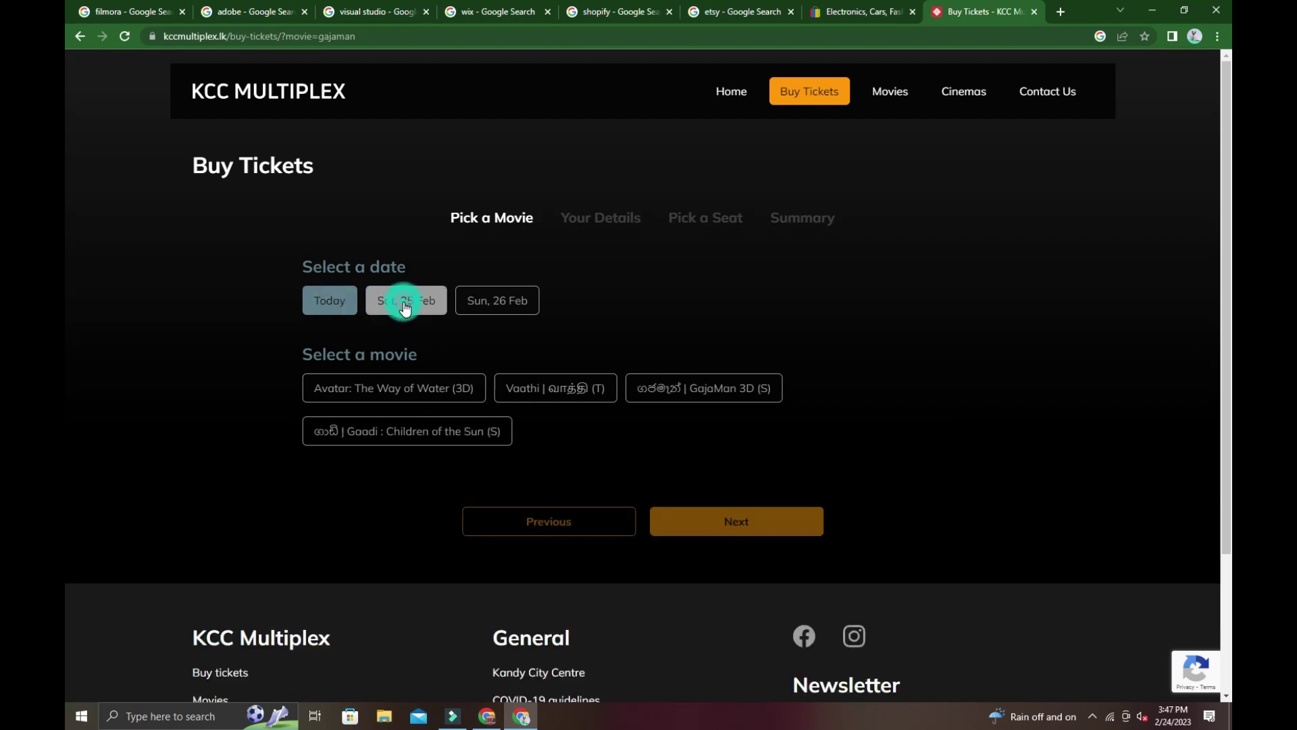
{"action": "left_click", "coordinate": [406, 304]}
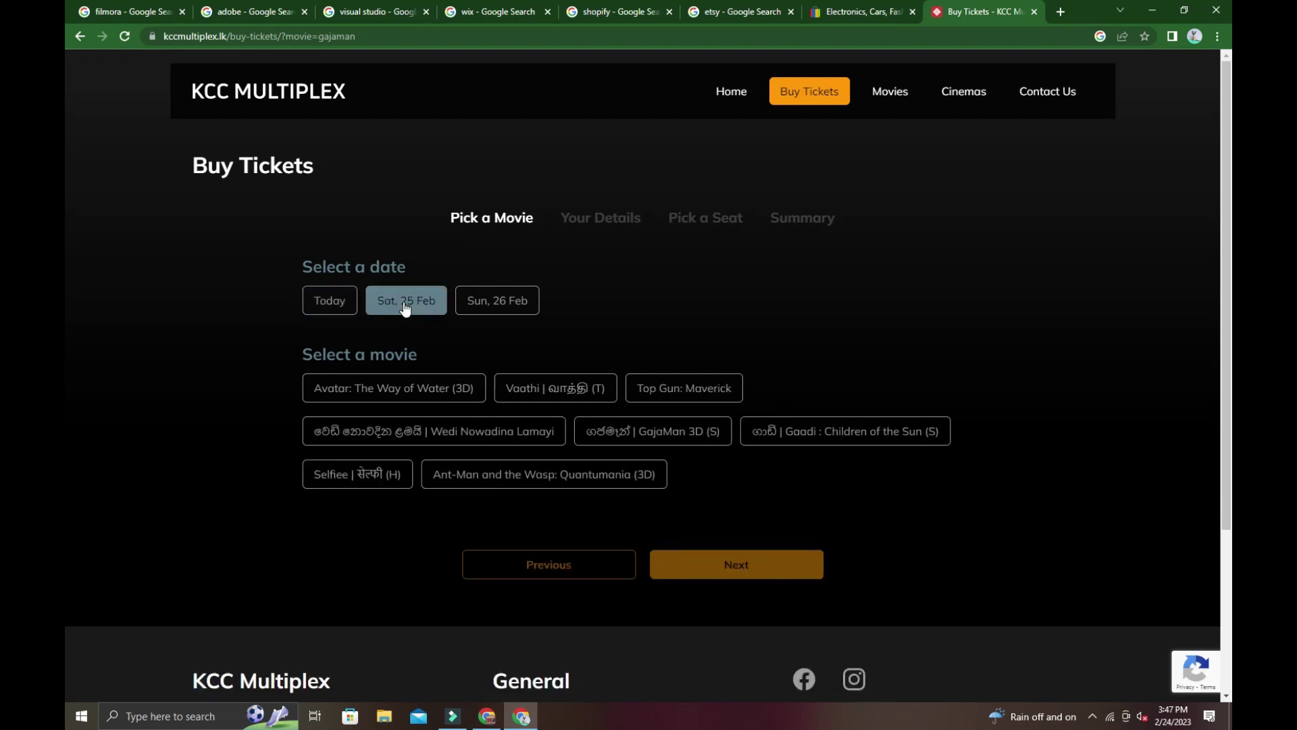
{"action": "left_click", "coordinate": [349, 307]}
{"action": "left_click", "coordinate": [407, 309]}
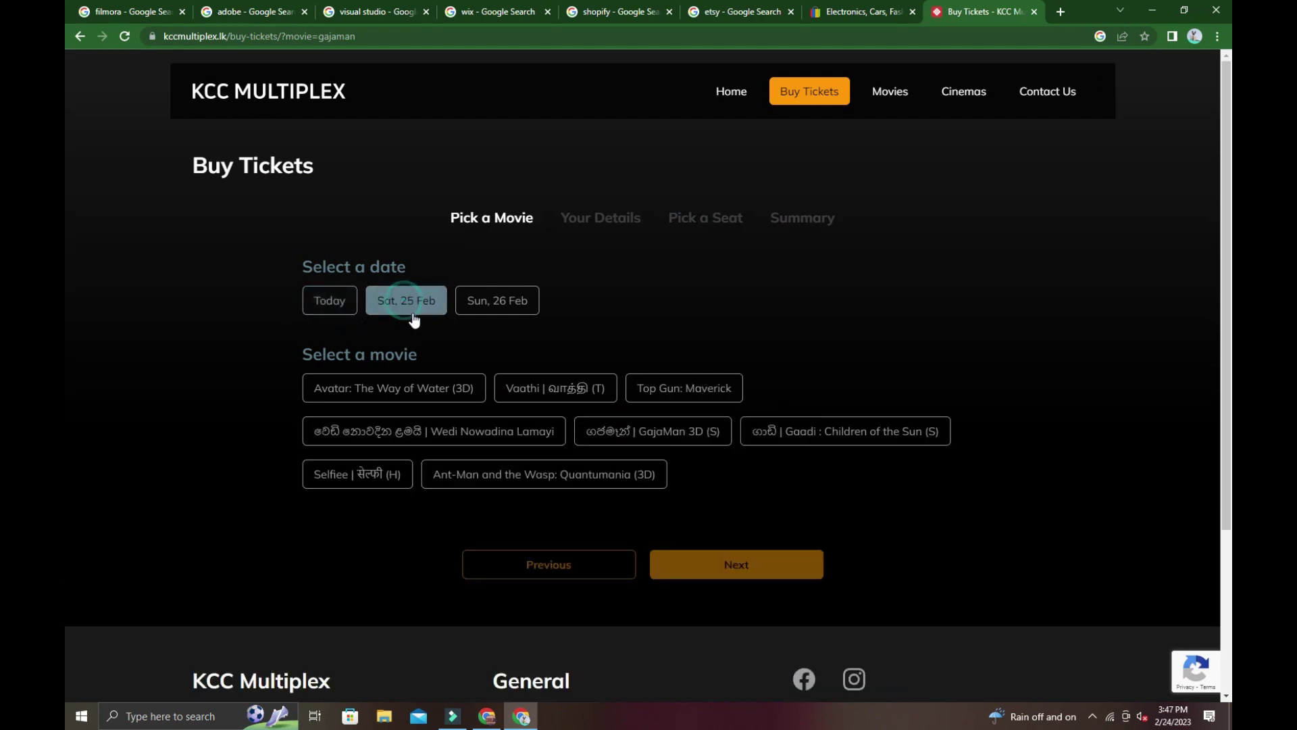
Choose GajaMan 3D (S) in cinema C3 at the 12:30 PM showtime.
{"action": "left_click", "coordinate": [633, 446]}
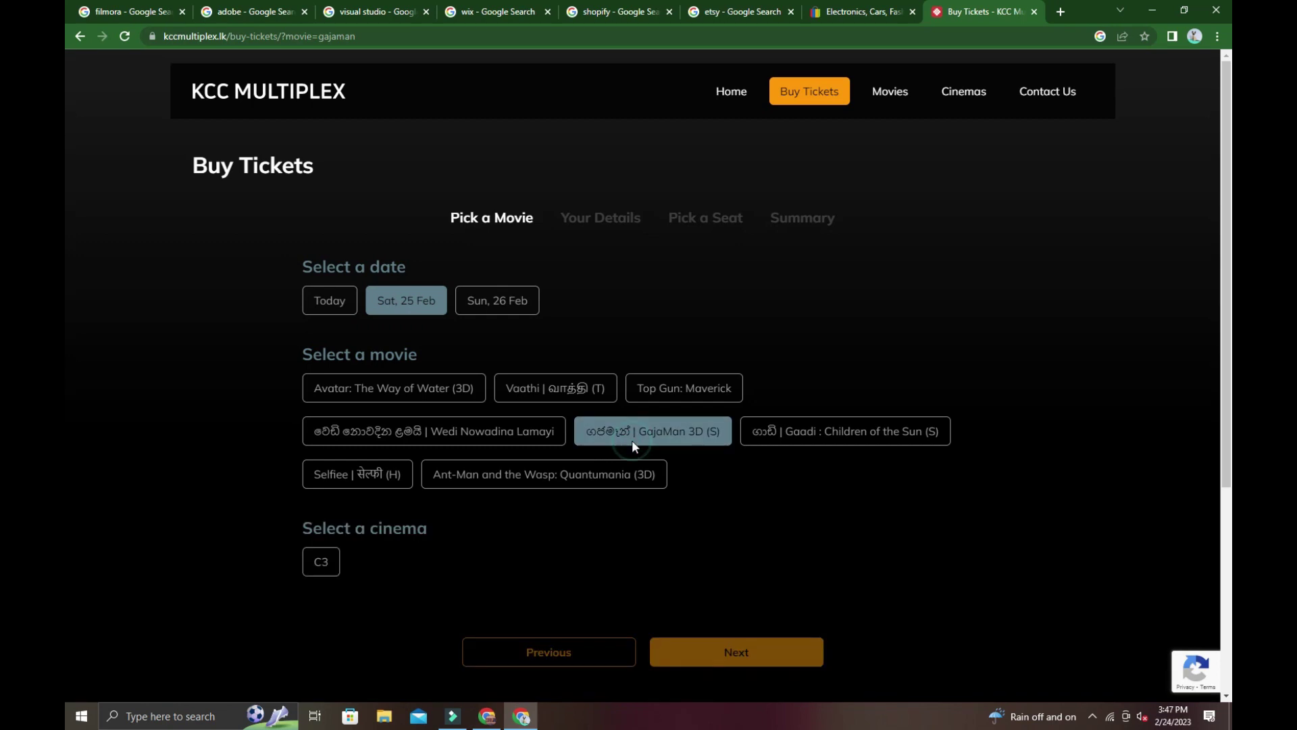
{"action": "left_click", "coordinate": [320, 568]}
{"action": "scroll", "coordinate": [320, 571], "scroll_direction": "down", "scroll_amount": 2}
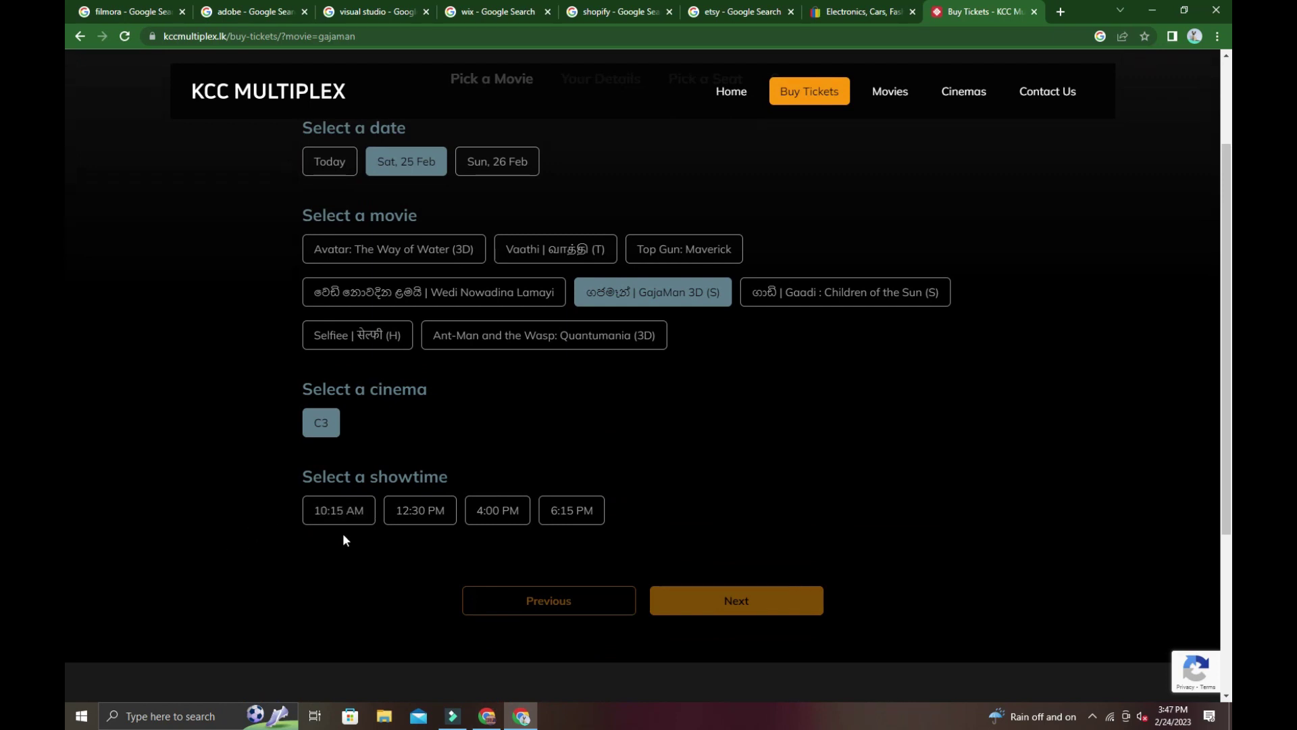
{"action": "left_click", "coordinate": [422, 511]}
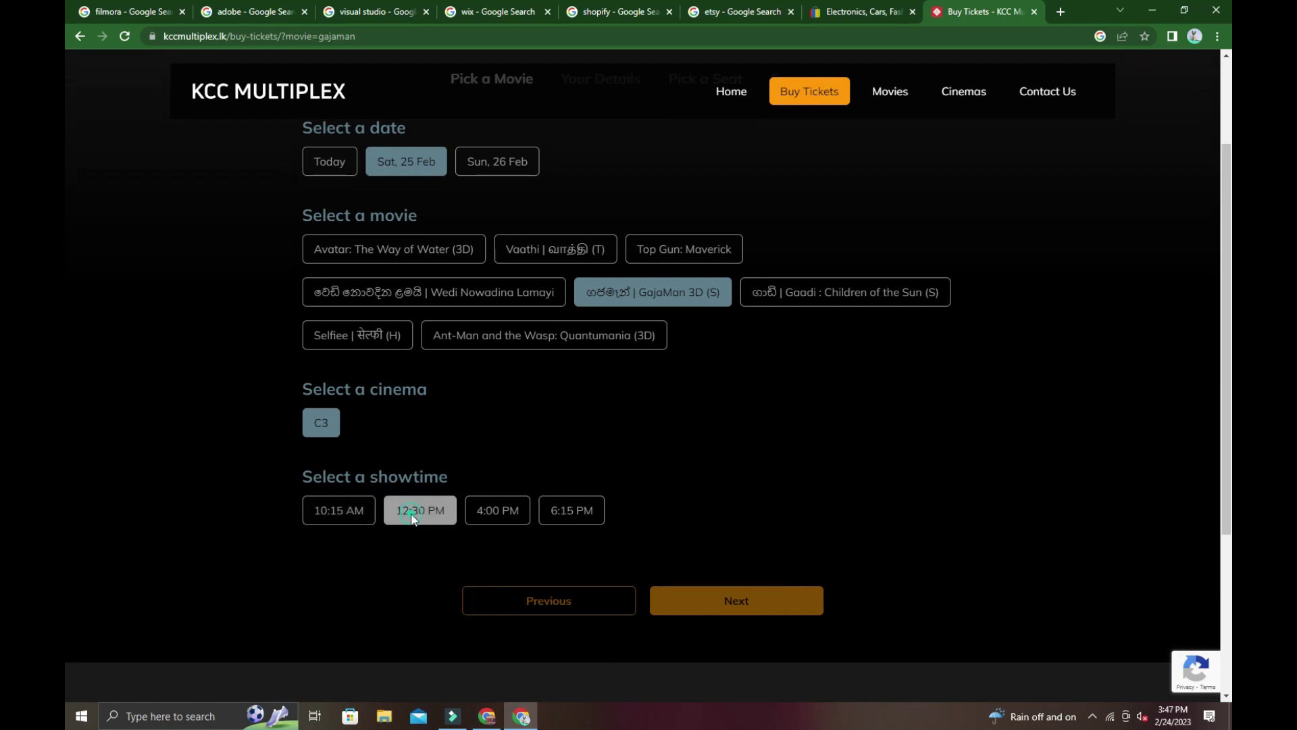
Continue to Your Details and enter the customer's name in the Your Name field.
{"action": "left_click", "coordinate": [728, 608]}
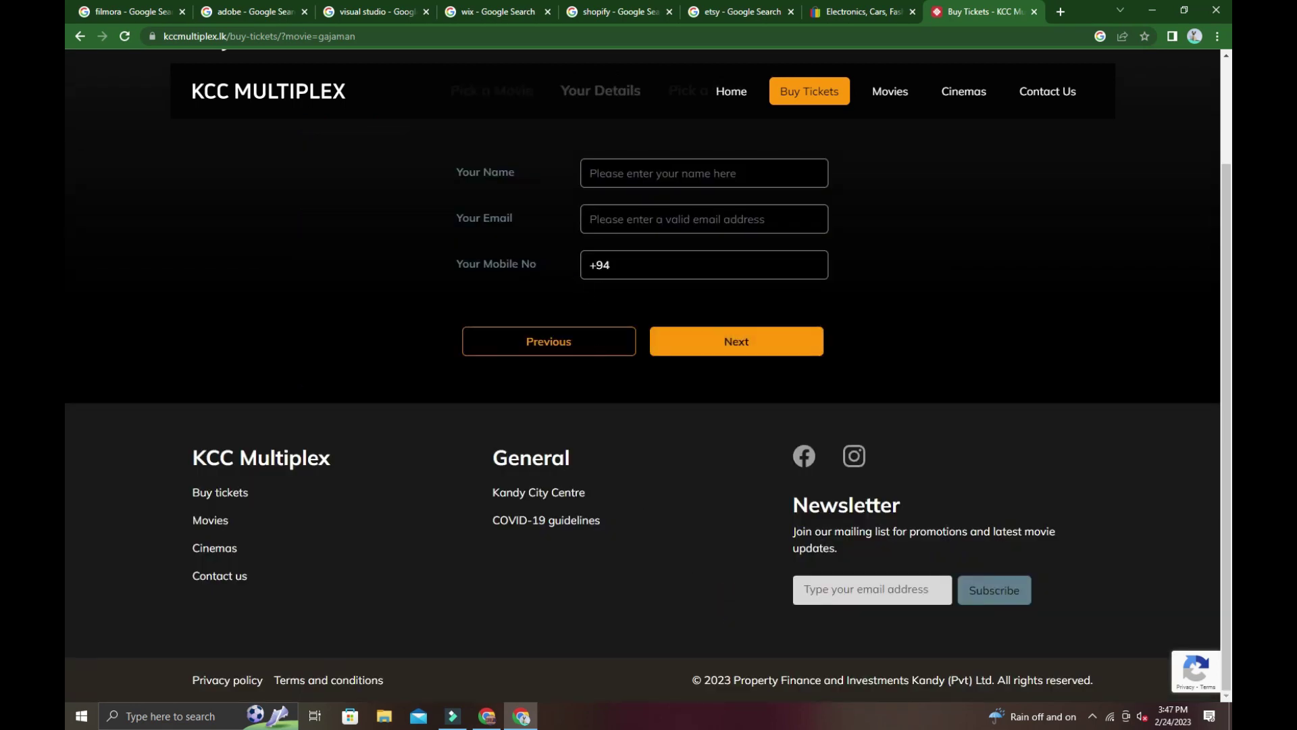
{"action": "scroll", "coordinate": [597, 285], "scroll_direction": "up", "scroll_amount": 1}
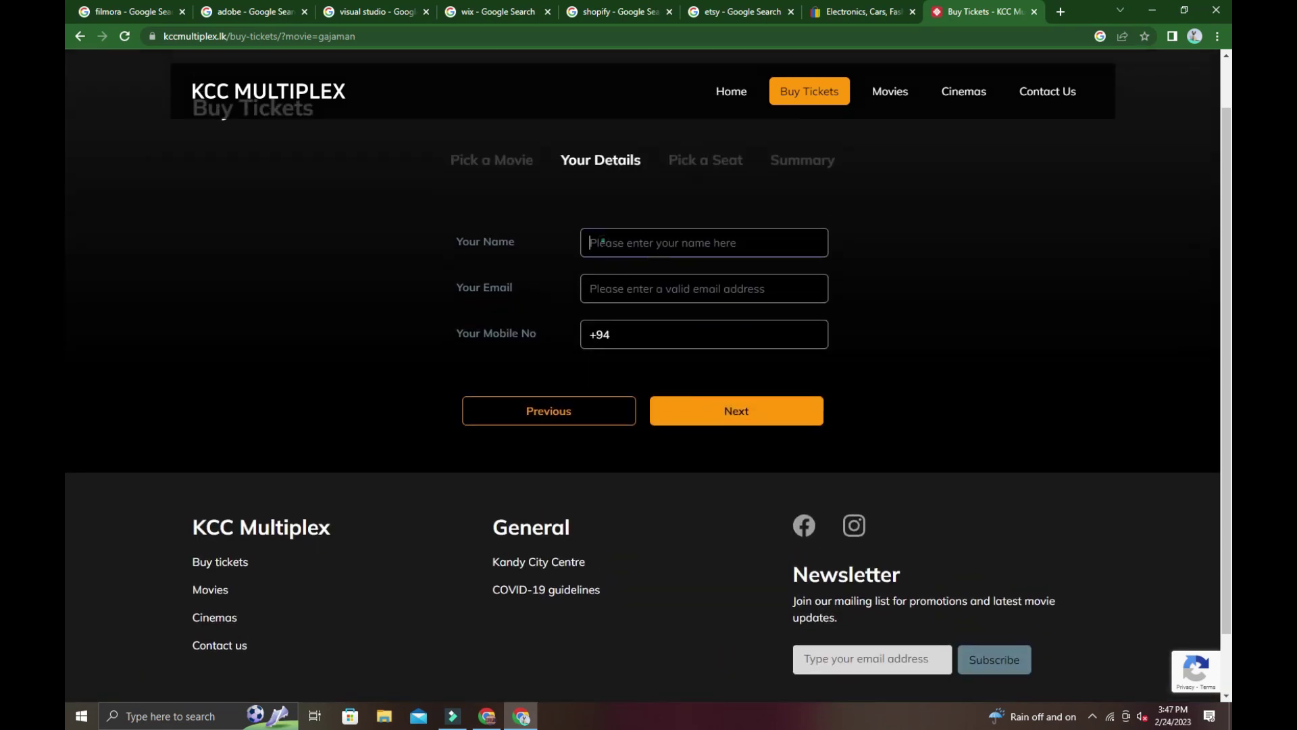
{"action": "left_click", "coordinate": [598, 240]}
{"action": "type", "text": "Iakmal"}
Select the Google account's e-mail address in the new tab's account menu to copy it.
{"action": "left_click", "coordinate": [594, 289]}
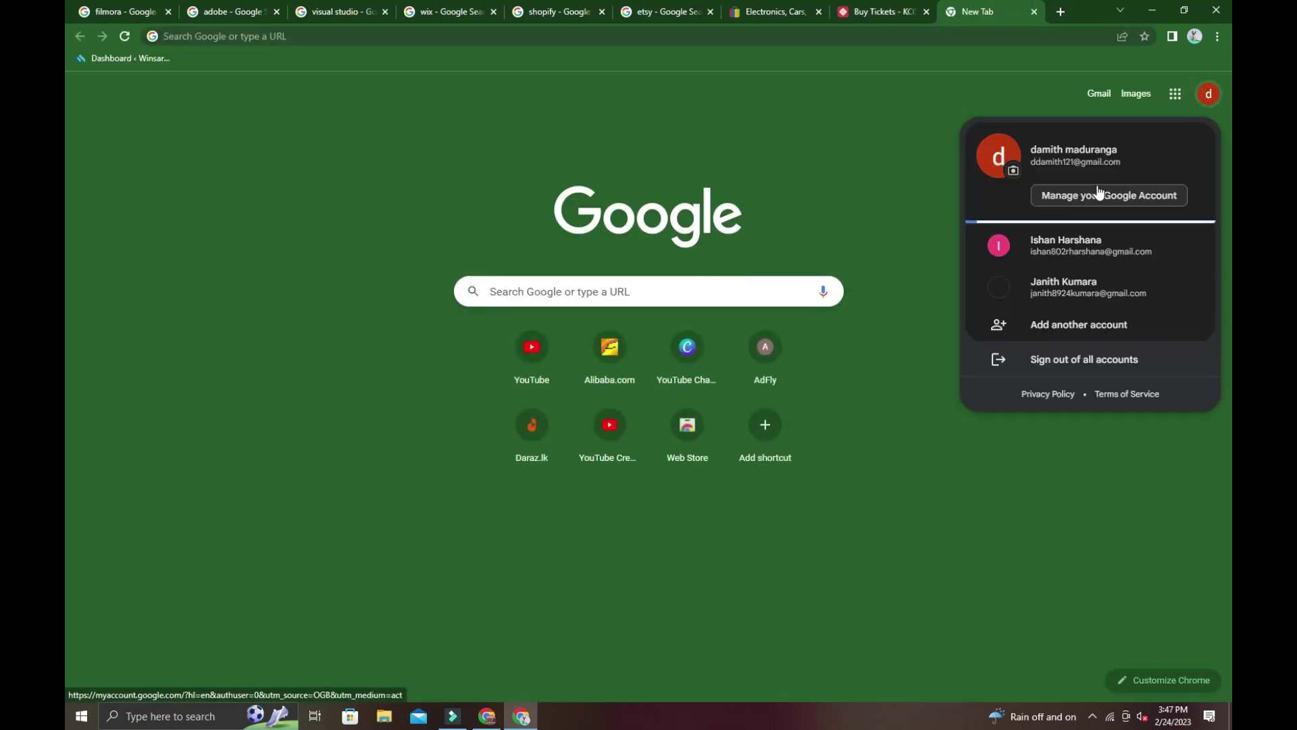
{"action": "left_click_drag", "start_coordinate": [1127, 157], "coordinate": [1031, 162]}
{"action": "key", "text": "ctrl+c"}
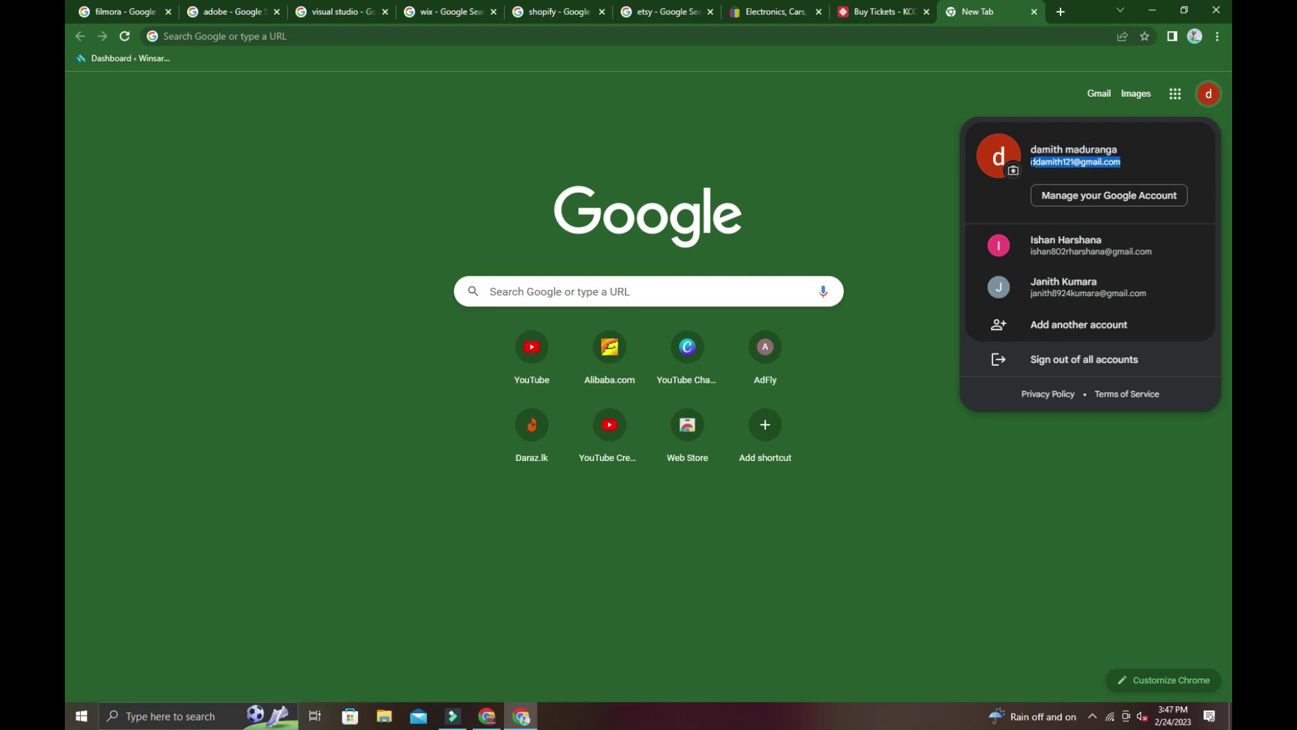
Paste the copied e-mail into Your Email and begin the mobile number after +94.
{"action": "left_click", "coordinate": [906, 10]}
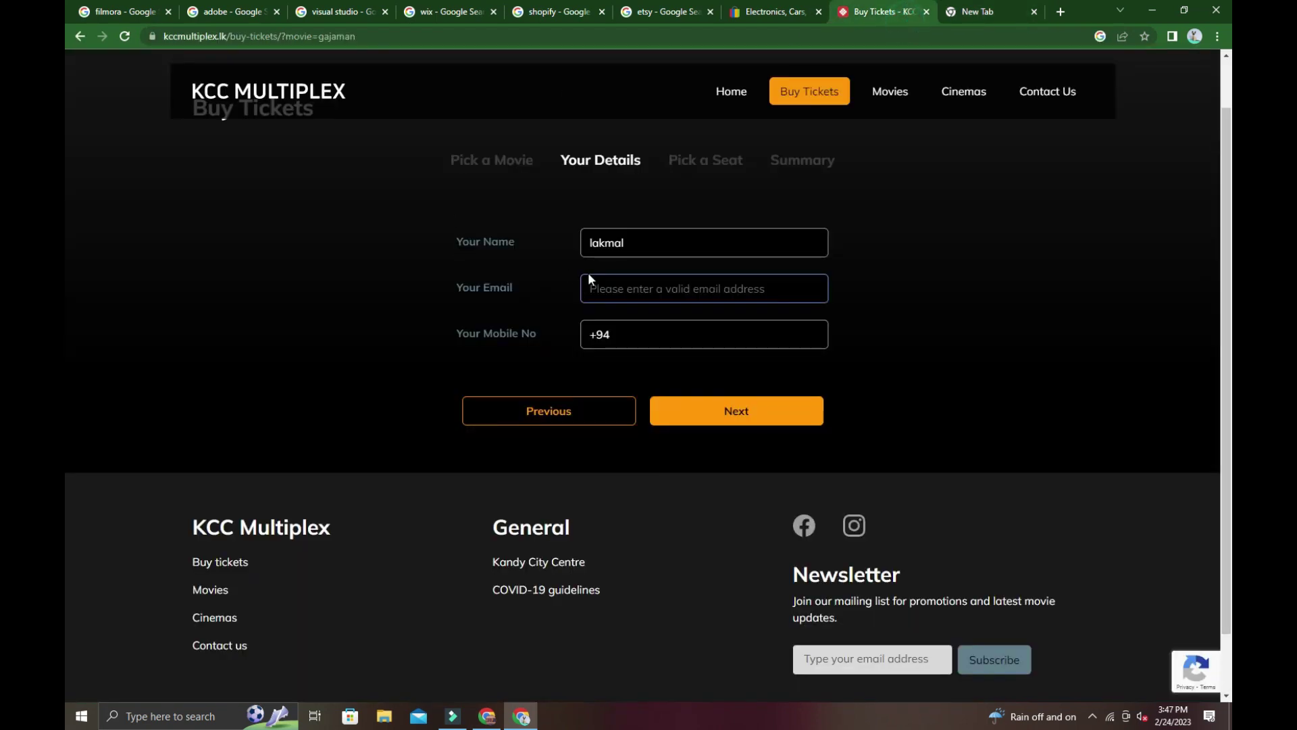
{"action": "key", "text": "ctrl+v"}
{"action": "left_click", "coordinate": [643, 338]}
{"action": "type", "text": "76"}
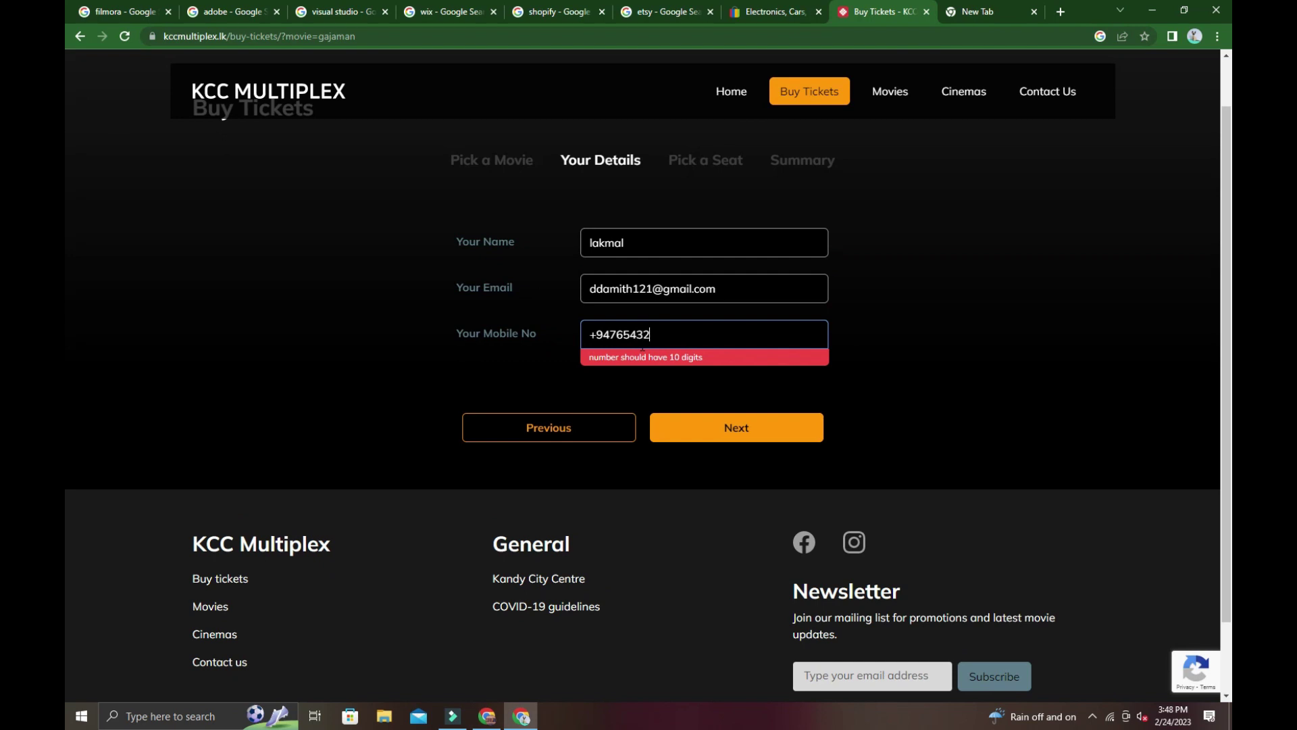
Finish the mobile number, advance to the seat map, and toggle seat E6 on and off.
{"action": "type", "text": "345"}
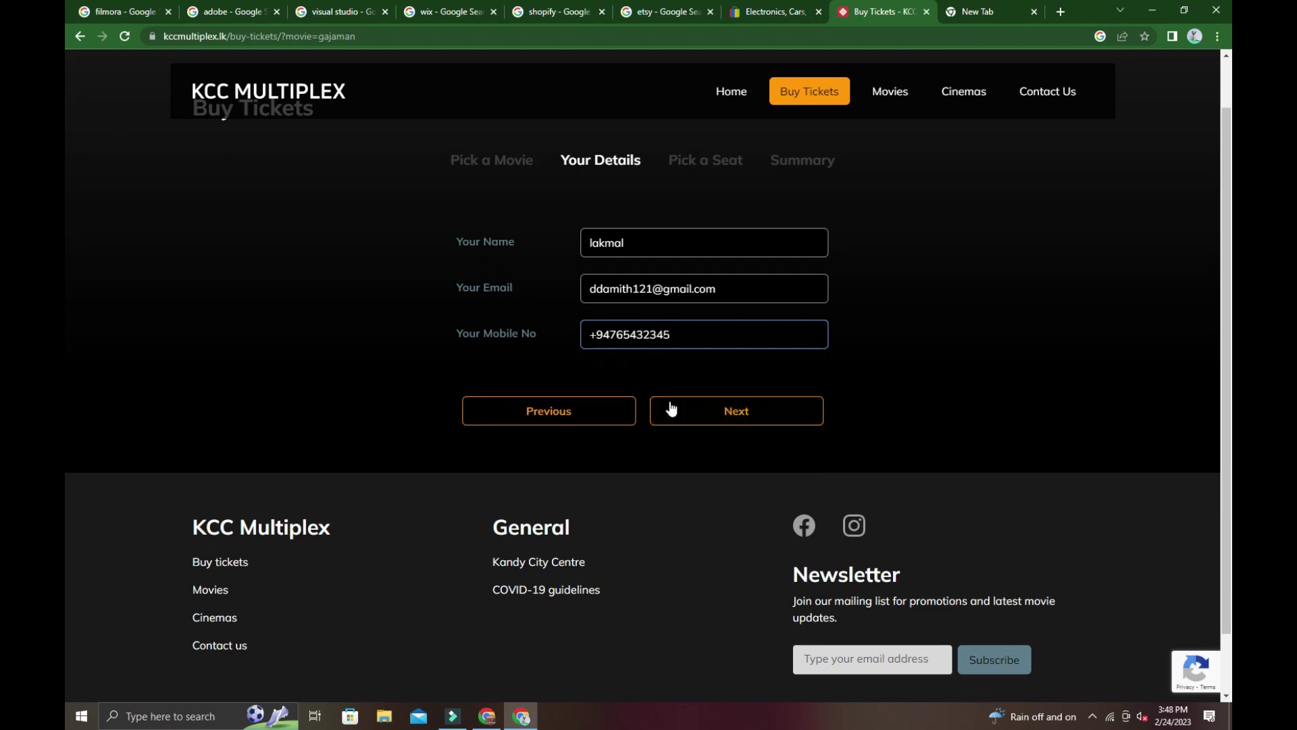
{"action": "left_click", "coordinate": [669, 404]}
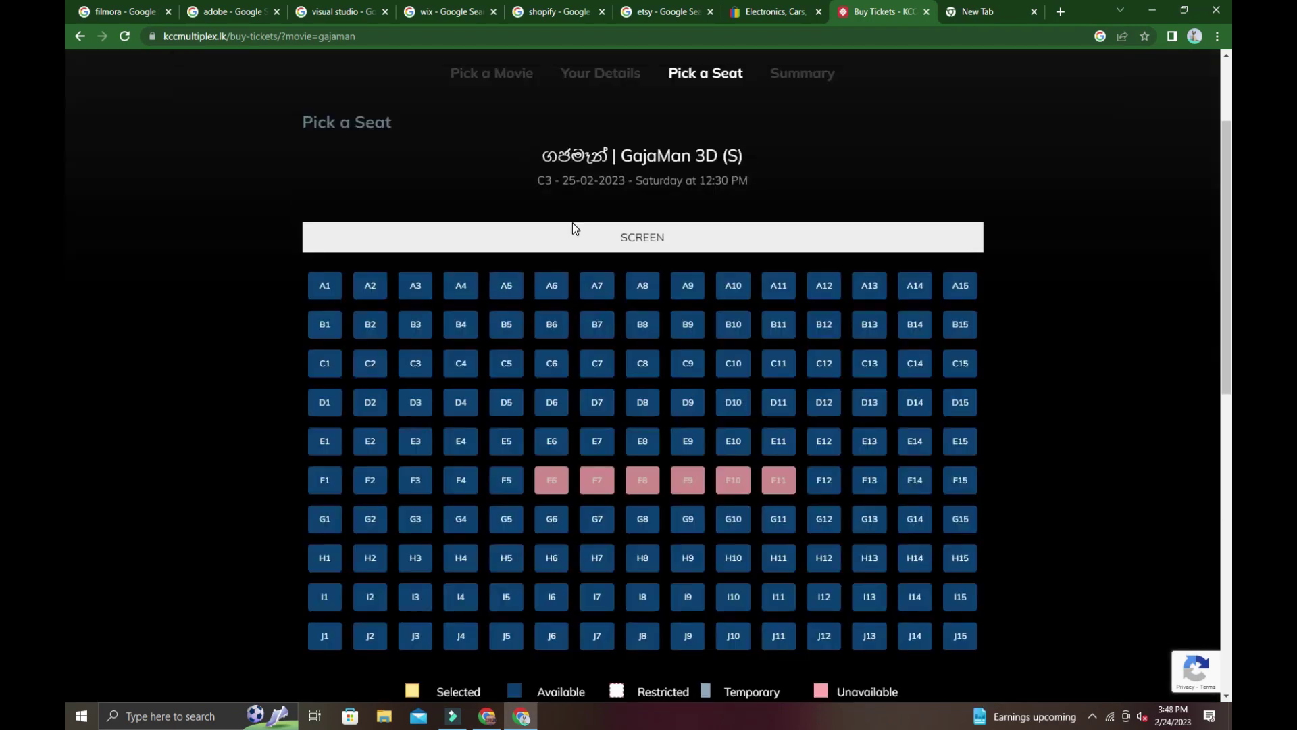
{"action": "left_click", "coordinate": [553, 443]}
{"action": "left_click", "coordinate": [592, 480]}
{"action": "scroll", "coordinate": [568, 420], "scroll_direction": "down", "scroll_amount": 1}
{"action": "scroll", "coordinate": [554, 392], "scroll_direction": "down", "scroll_amount": 1}
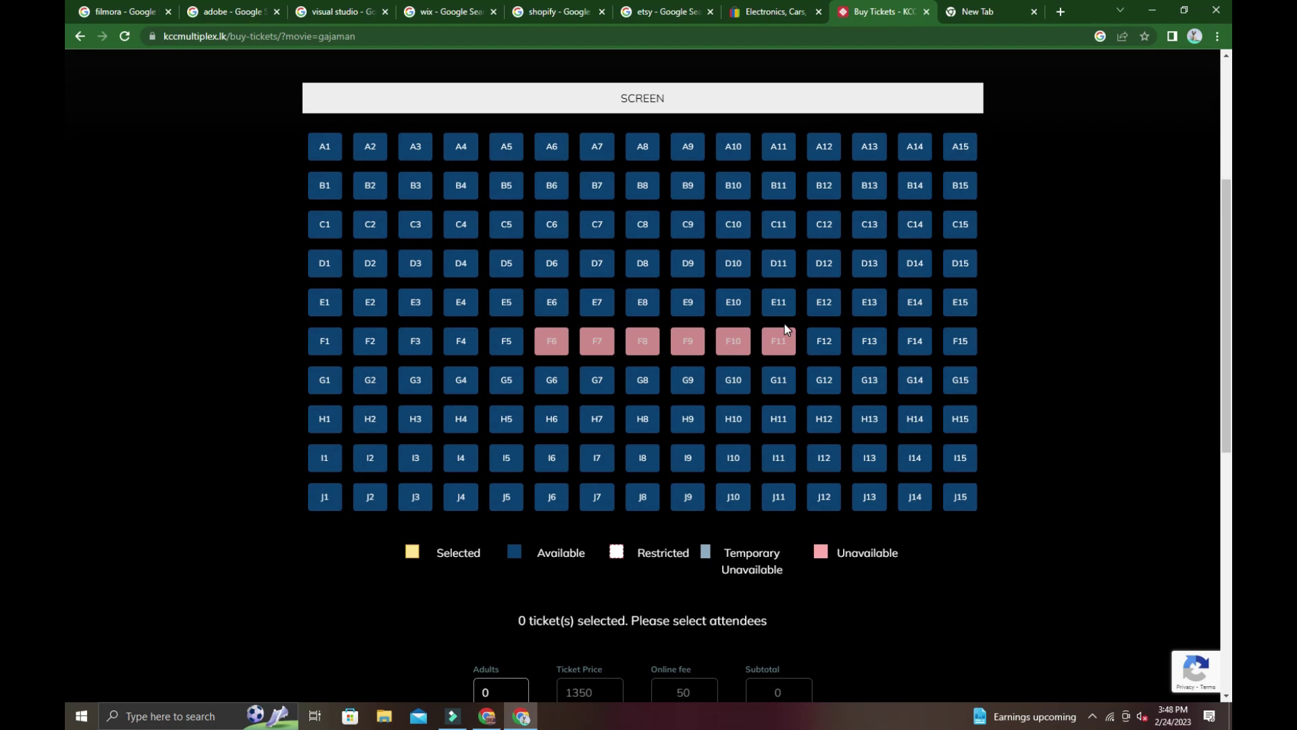
{"action": "scroll", "coordinate": [63, 238], "scroll_direction": "down", "scroll_amount": 5}
{"action": "scroll", "coordinate": [1215, 314], "scroll_direction": "up", "scroll_amount": 2}
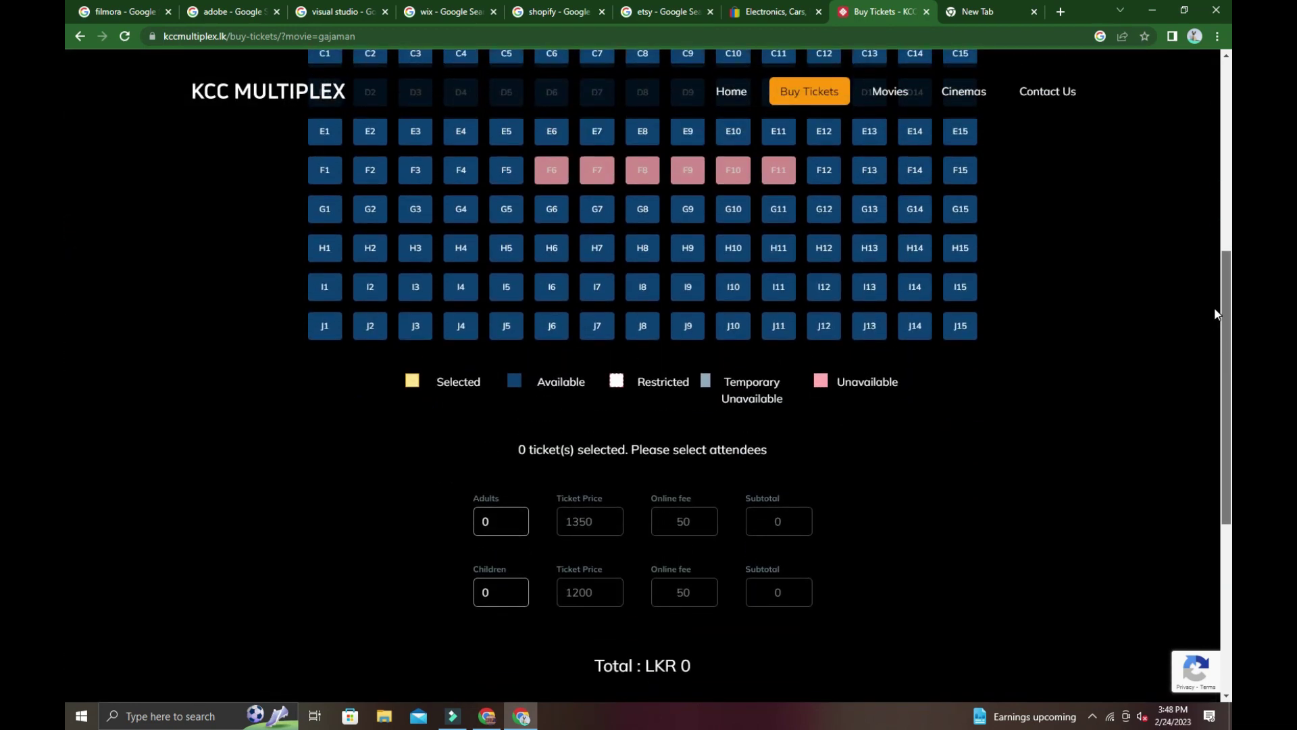
{"action": "left_click", "coordinate": [969, 333]}
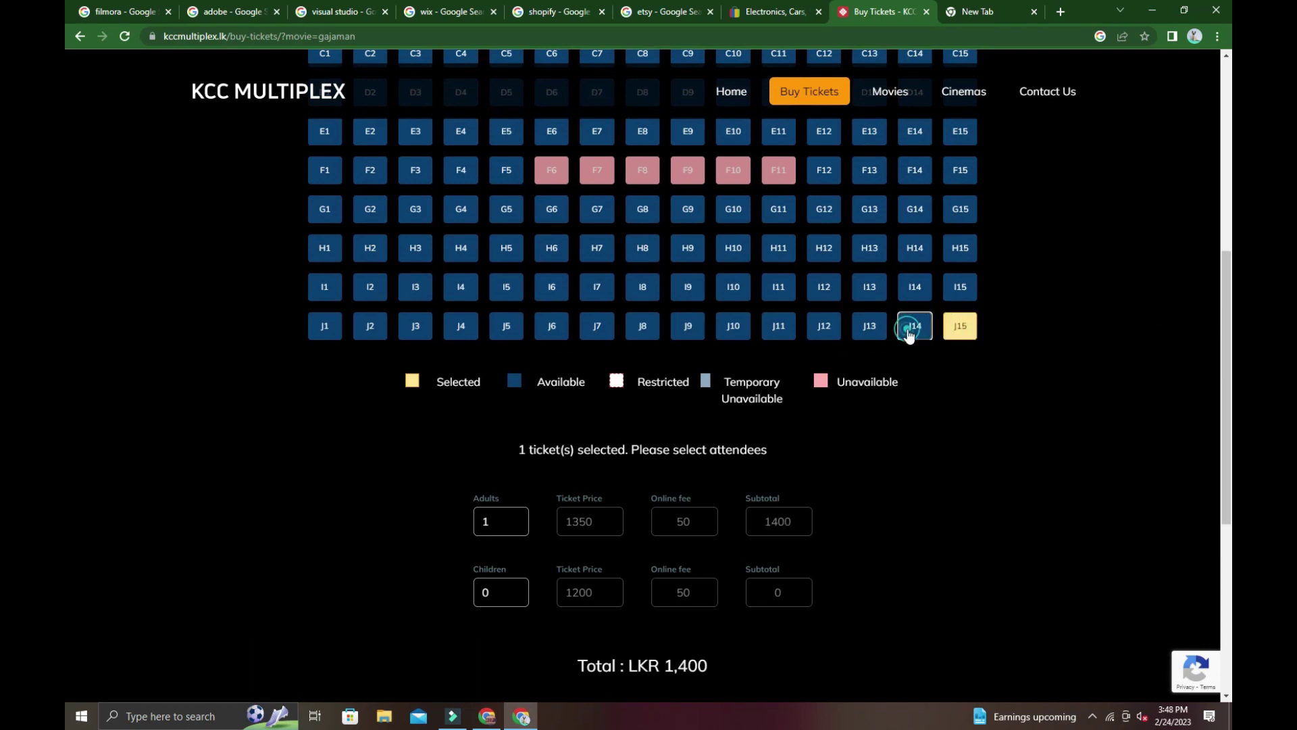
{"action": "left_click", "coordinate": [909, 334]}
{"action": "left_click", "coordinate": [962, 324]}
{"action": "left_click", "coordinate": [914, 326]}
{"action": "left_click", "coordinate": [915, 215]}
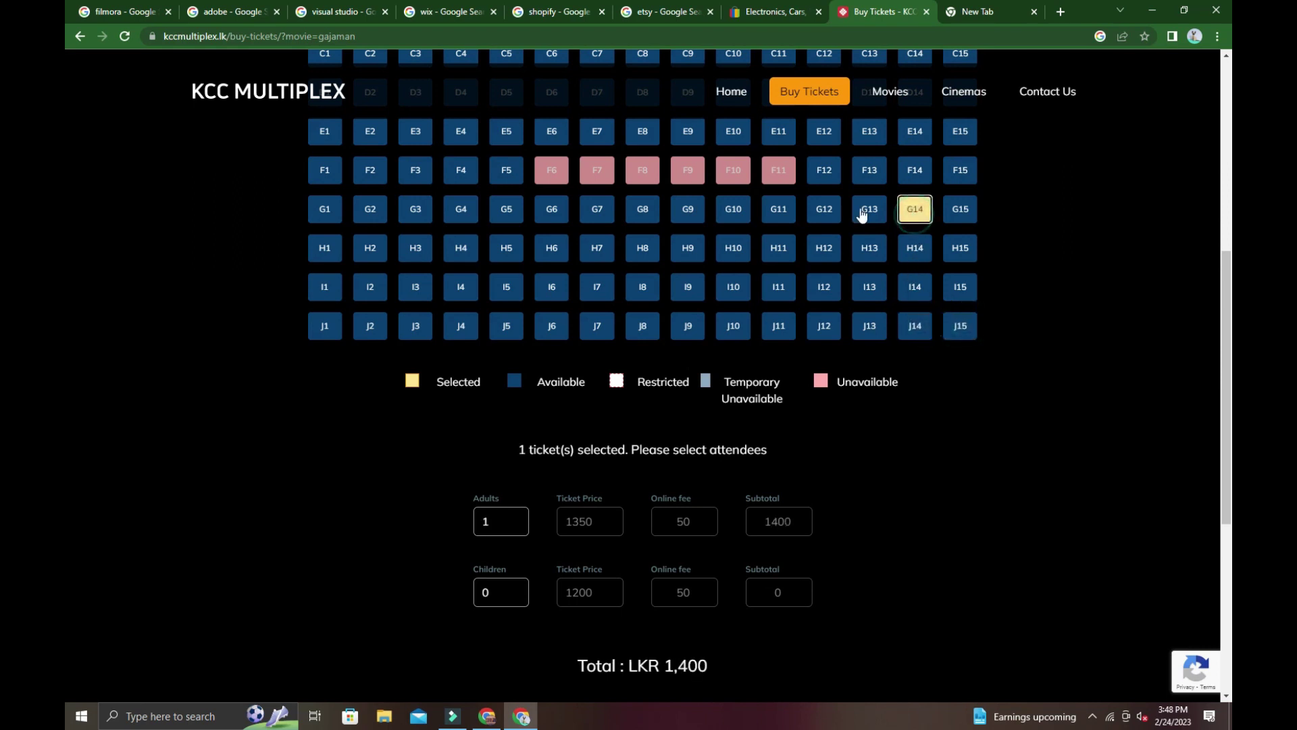
{"action": "left_click", "coordinate": [867, 212]}
{"action": "left_click", "coordinate": [909, 209]}
{"action": "left_click", "coordinate": [870, 209]}
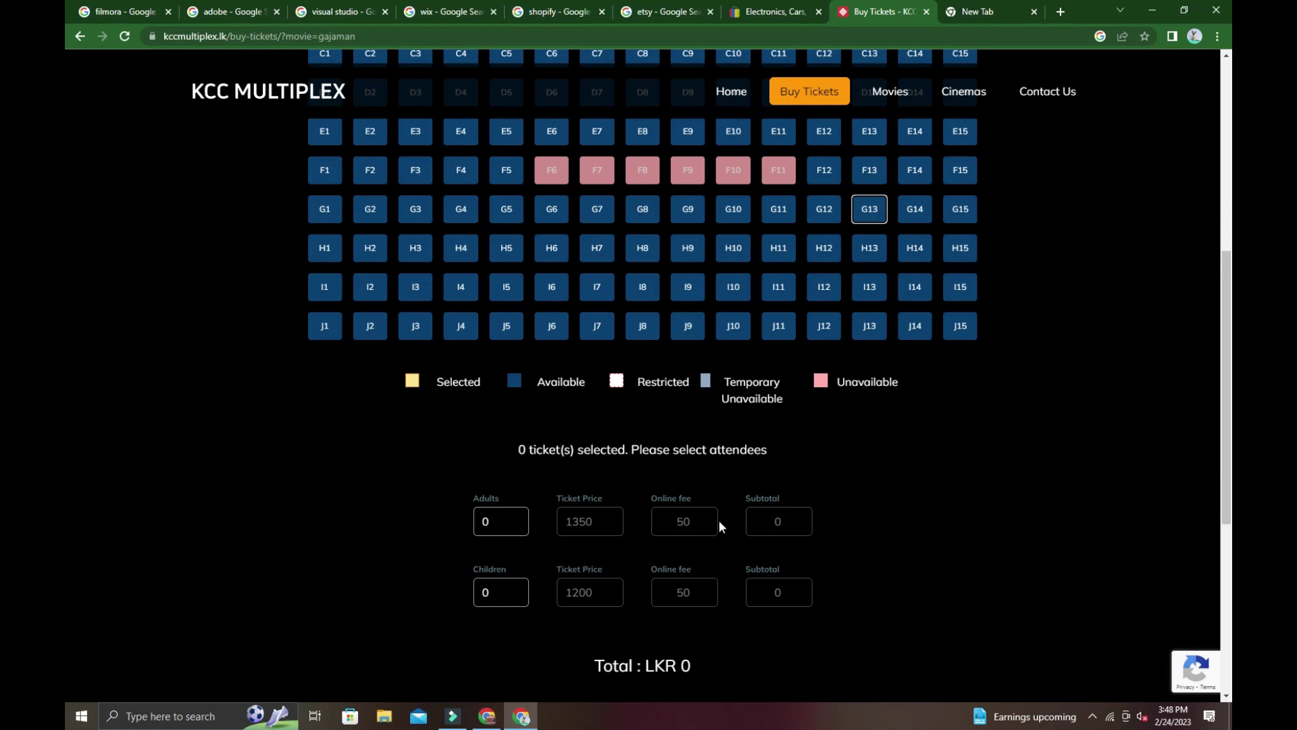
{"action": "double_click", "coordinate": [683, 521]}
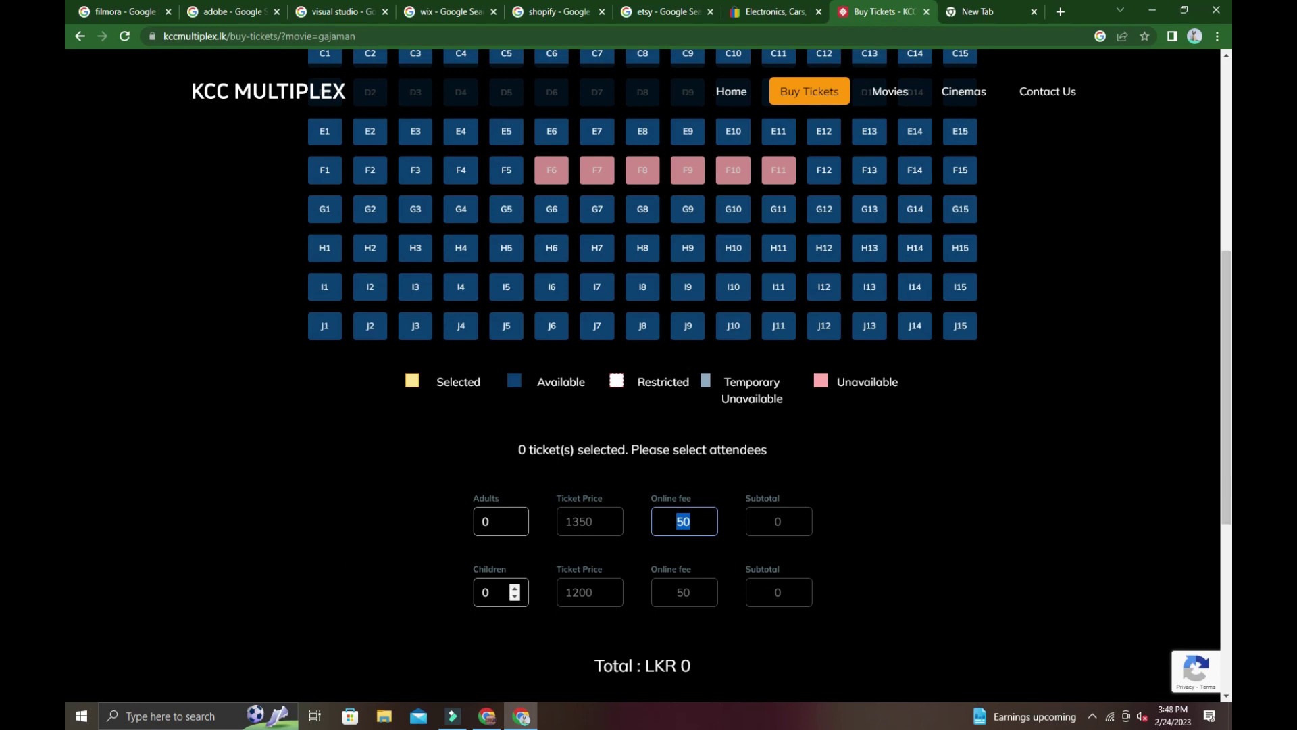
{"action": "left_click", "coordinate": [485, 592]}
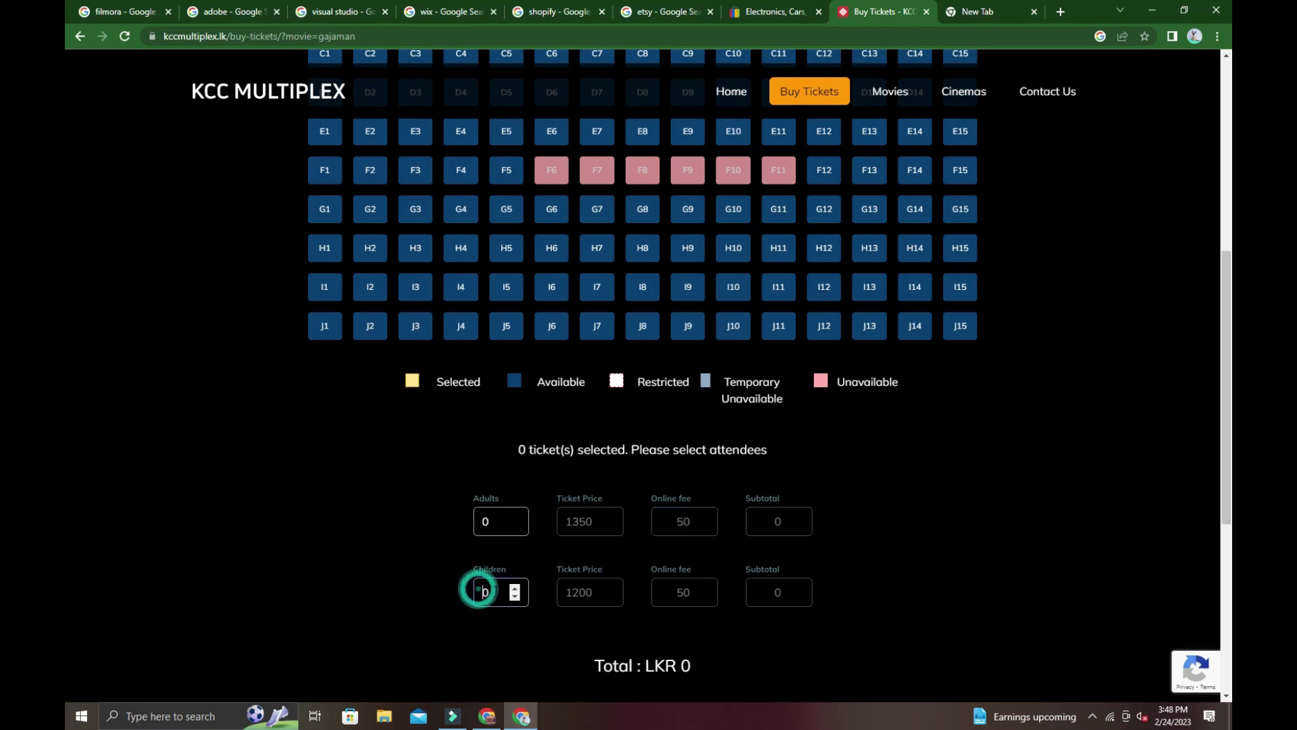
{"action": "left_click", "coordinate": [589, 329]}
{"action": "left_click", "coordinate": [642, 327]}
{"action": "left_click", "coordinate": [787, 323]}
{"action": "left_click", "coordinate": [782, 289]}
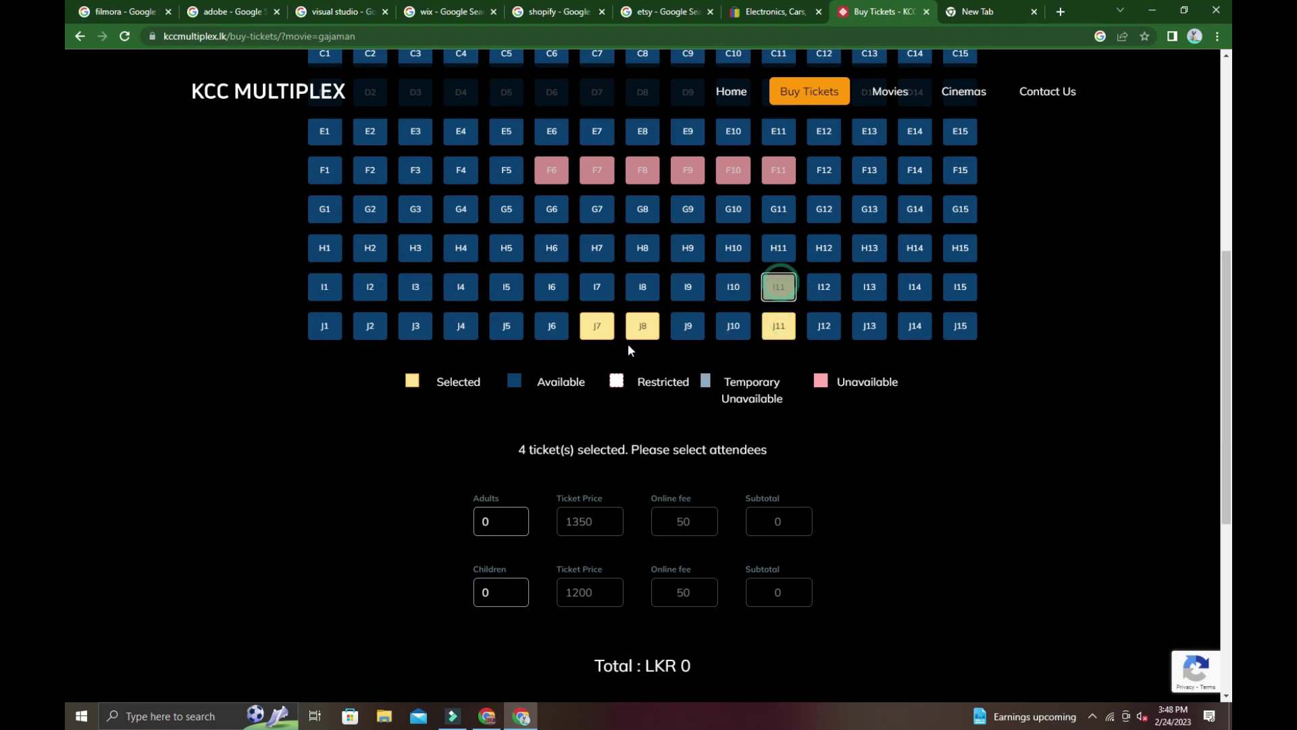
{"action": "left_click", "coordinate": [870, 458]}
{"action": "left_click", "coordinate": [483, 590]}
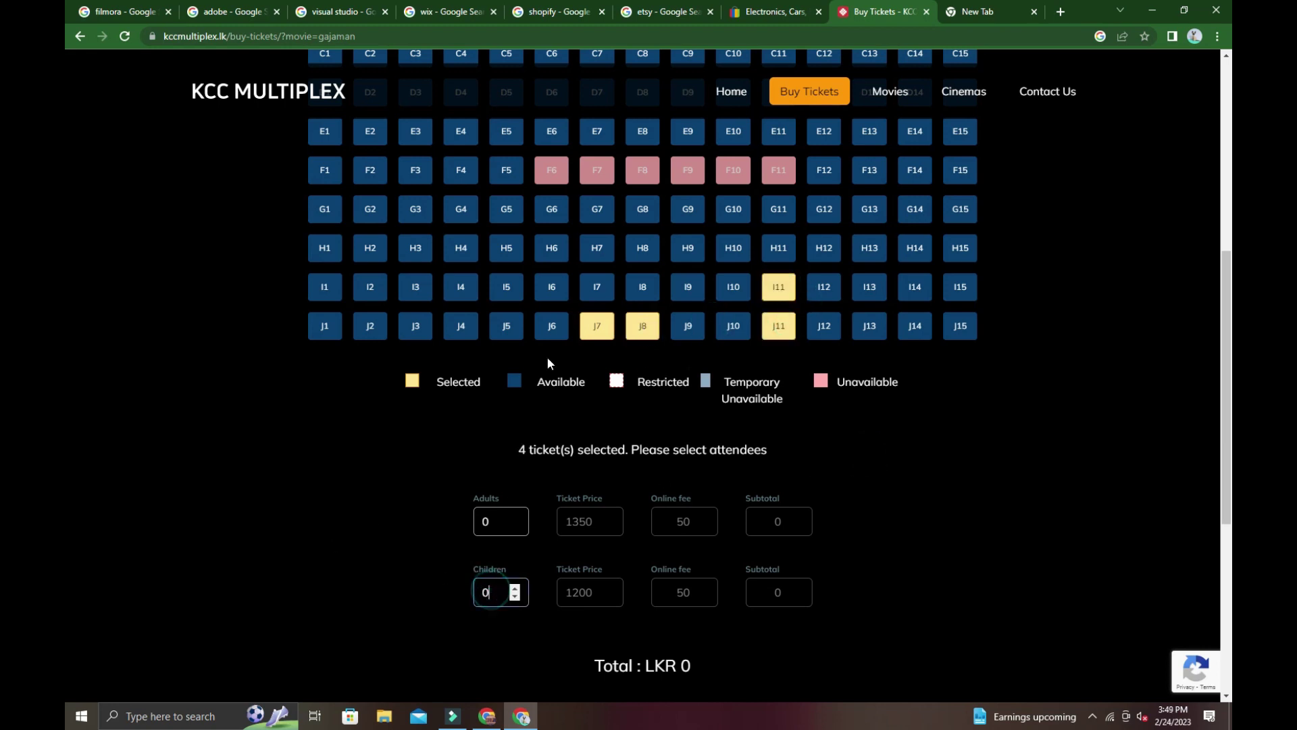
{"action": "left_click", "coordinate": [595, 286]}
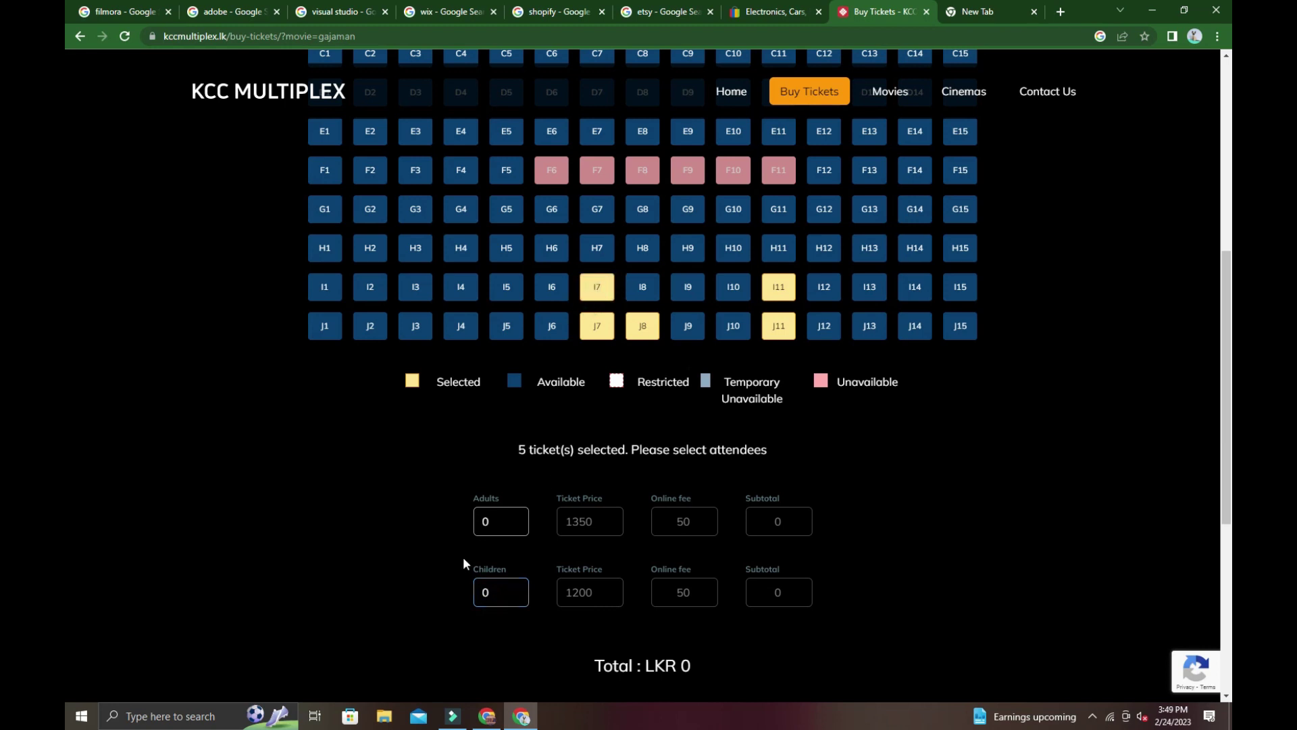
{"action": "left_click", "coordinate": [500, 522]}
{"action": "left_click", "coordinate": [641, 291]}
{"action": "left_click", "coordinate": [682, 289]}
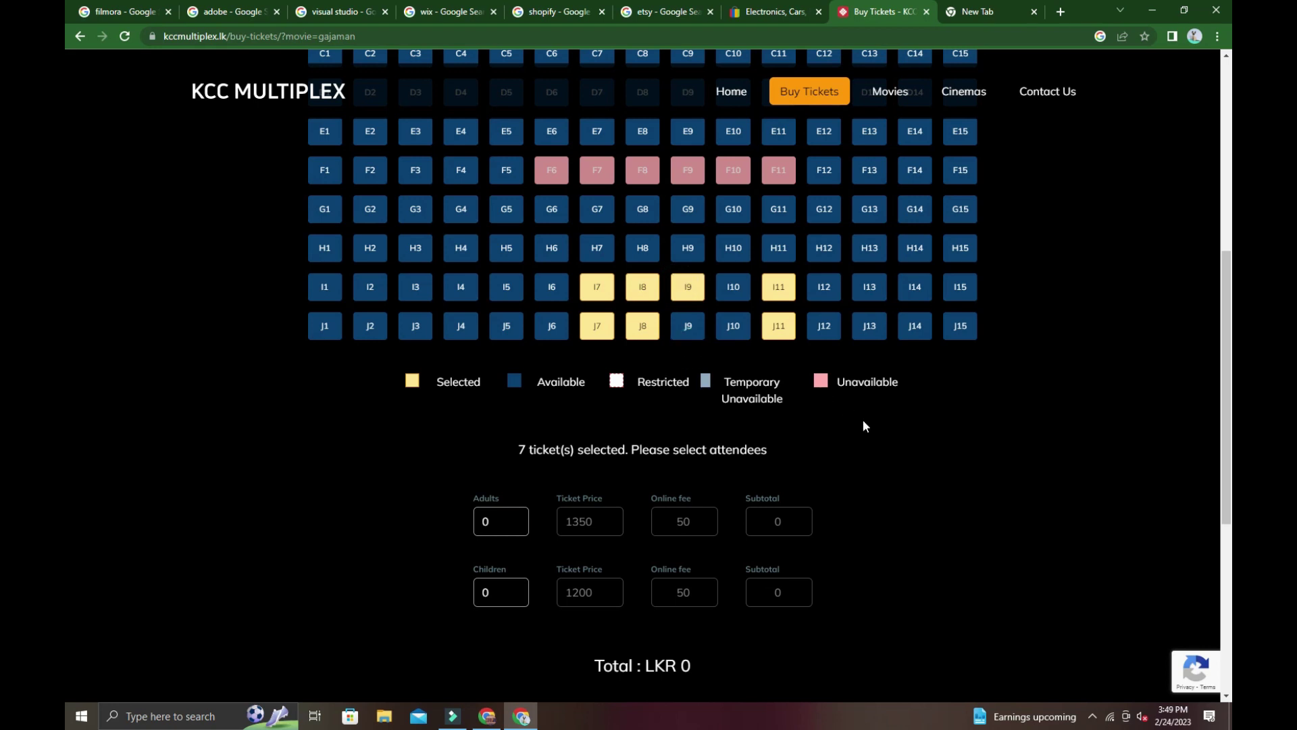
{"action": "left_click", "coordinate": [798, 326]}
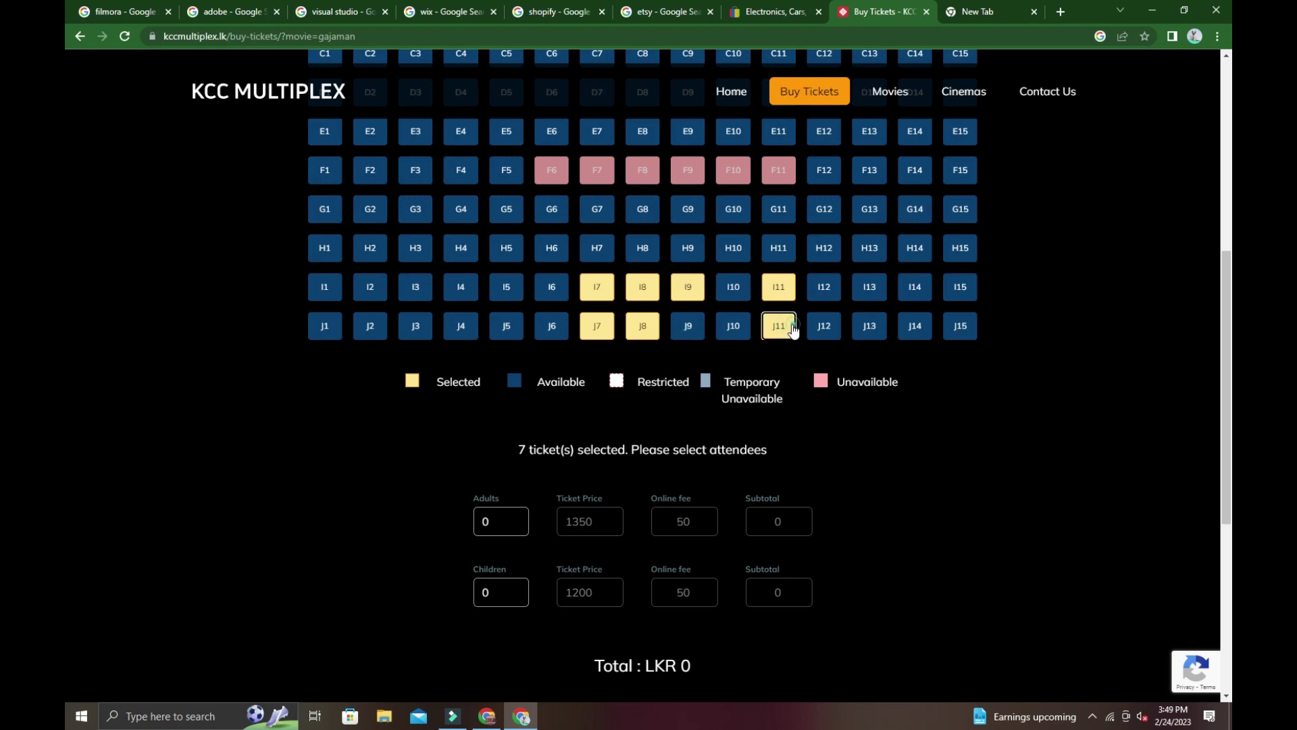
{"action": "left_click", "coordinate": [780, 289]}
{"action": "left_click", "coordinate": [696, 283]}
{"action": "left_click", "coordinate": [638, 286]}
{"action": "left_click", "coordinate": [596, 286]}
{"action": "left_click", "coordinate": [642, 326]}
{"action": "left_click", "coordinate": [599, 324]}
Select seats J15 and J14 on the seat map.
{"action": "scroll", "coordinate": [63, 284], "scroll_direction": "up", "scroll_amount": 6}
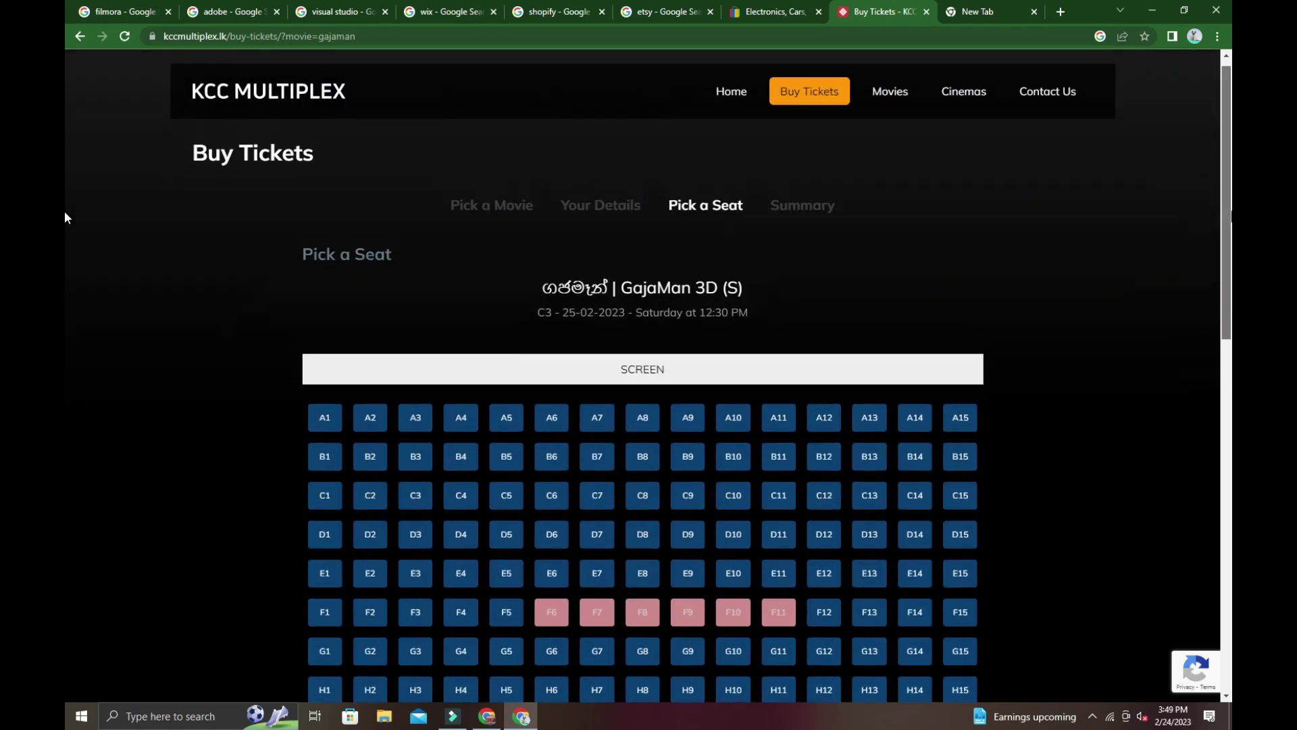
{"action": "scroll", "coordinate": [63, 221], "scroll_direction": "down", "scroll_amount": 5}
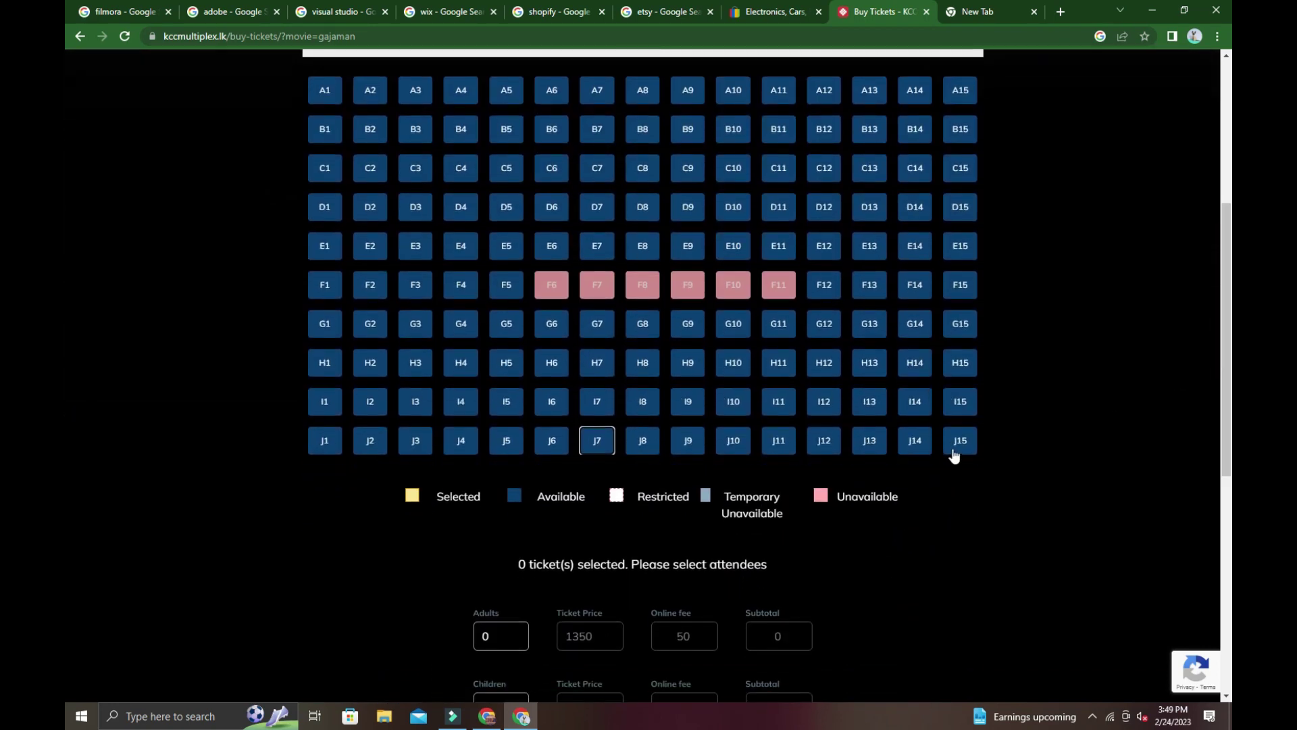
{"action": "left_click", "coordinate": [949, 442]}
{"action": "left_click", "coordinate": [922, 441]}
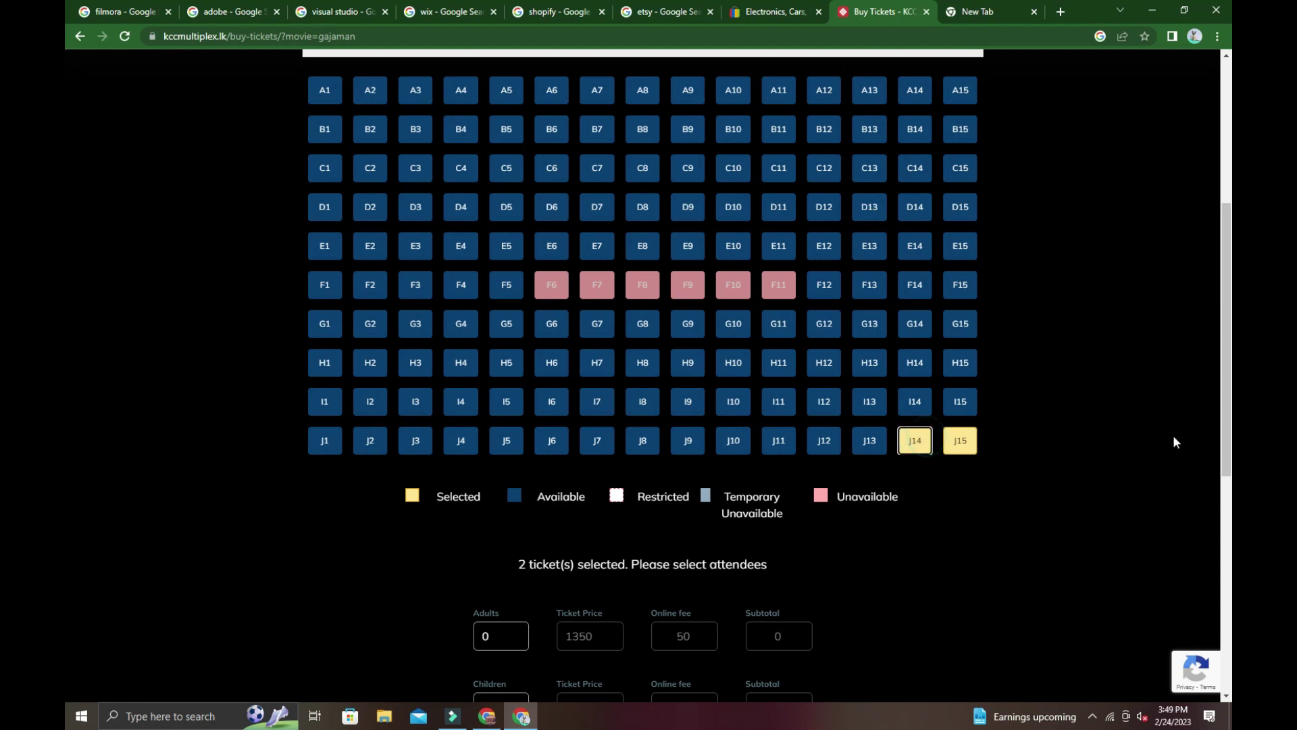
After Next is refused, start setting the attendee box to 2 adults.
{"action": "scroll", "coordinate": [63, 399], "scroll_direction": "down", "scroll_amount": 5}
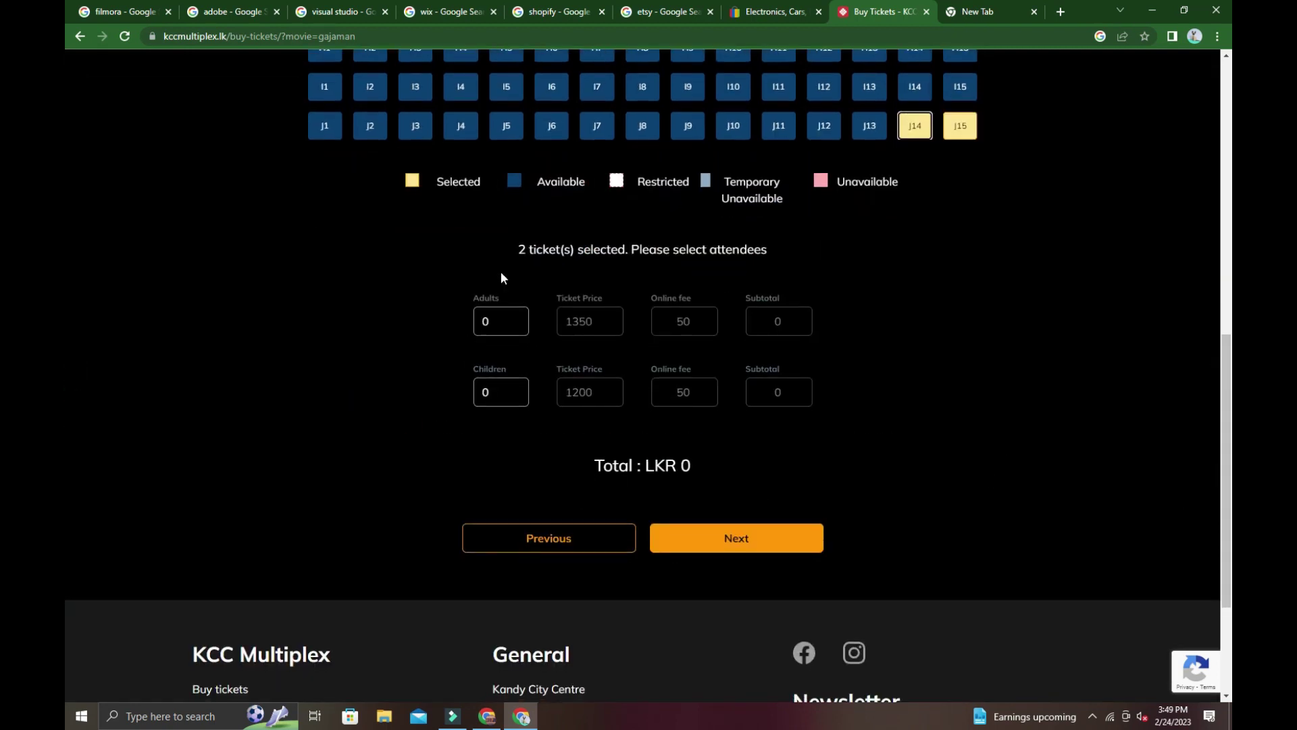
{"action": "left_click", "coordinate": [670, 541]}
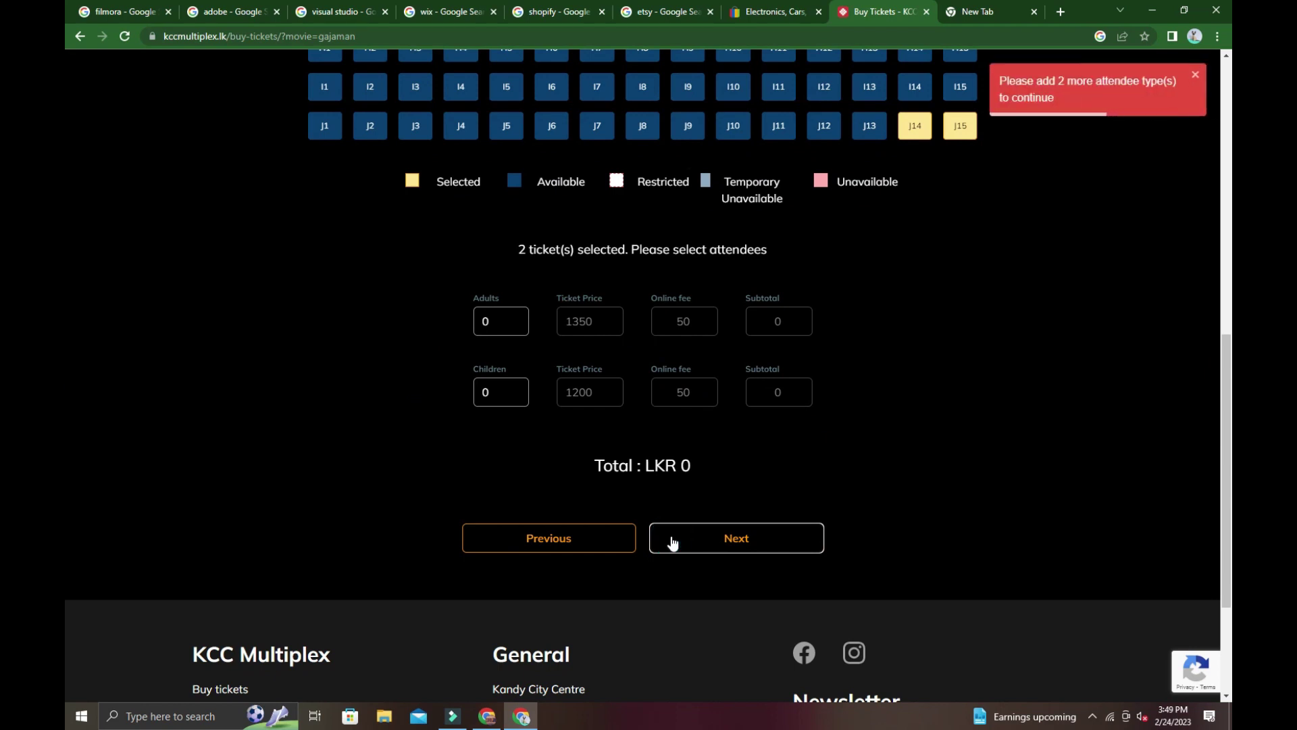
{"action": "left_click", "coordinate": [672, 541]}
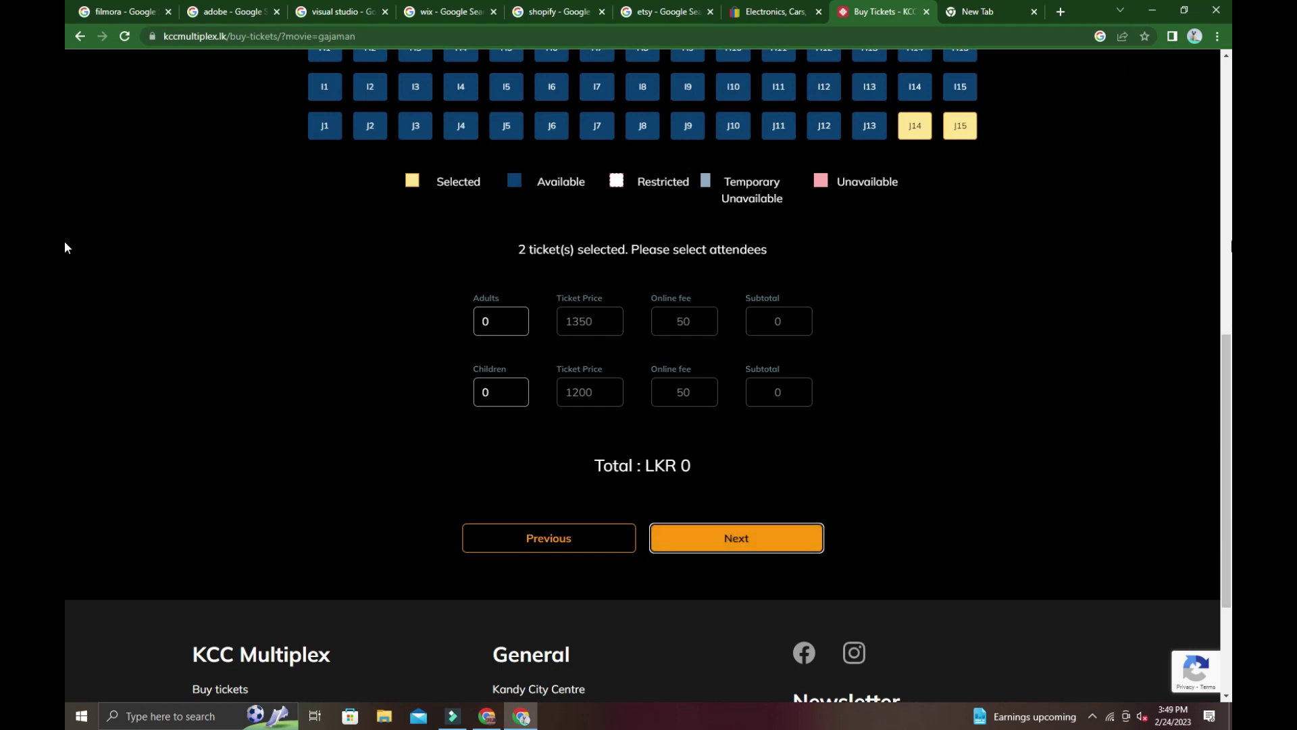
{"action": "left_click", "coordinate": [579, 320]}
{"action": "left_click", "coordinate": [683, 321]}
{"action": "left_click", "coordinate": [494, 321]}
Enter 2 adult tickets and continue to the LKR 2,800 summary for seats J14 and J15.
{"action": "type", "text": "2"}
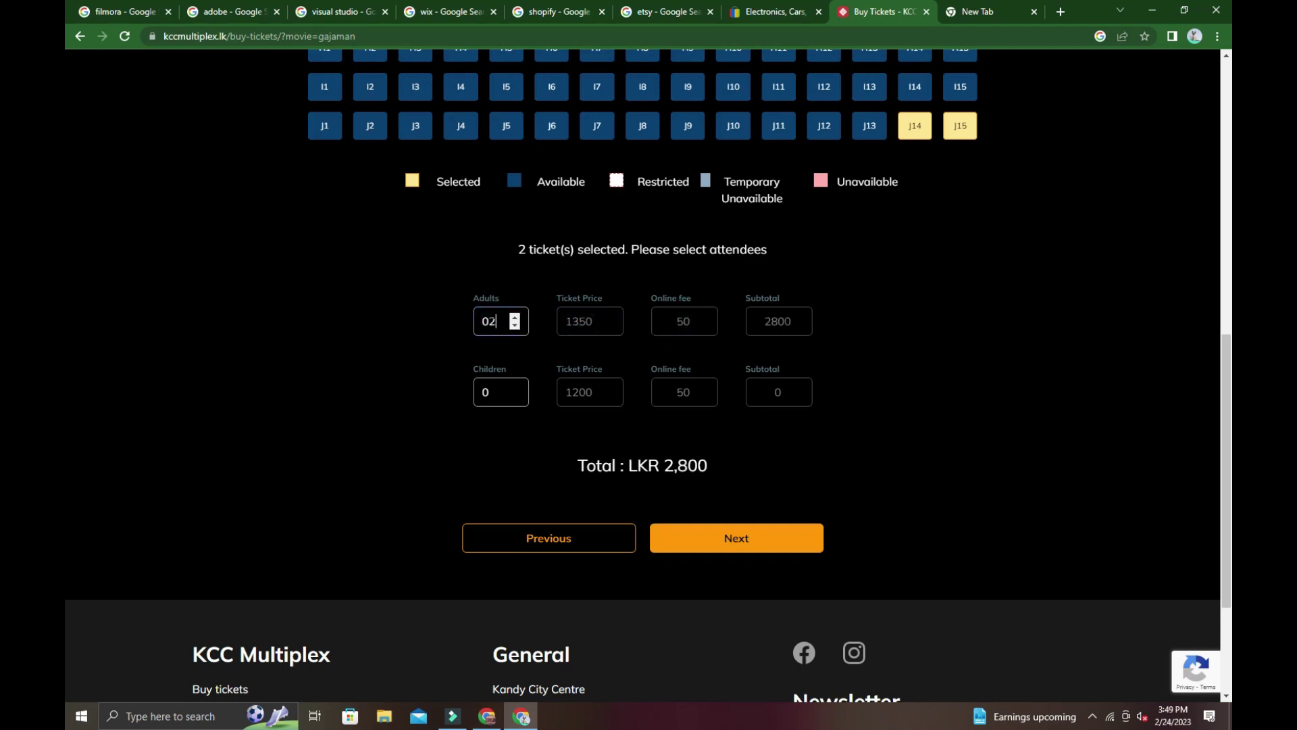
{"action": "left_click", "coordinate": [654, 534]}
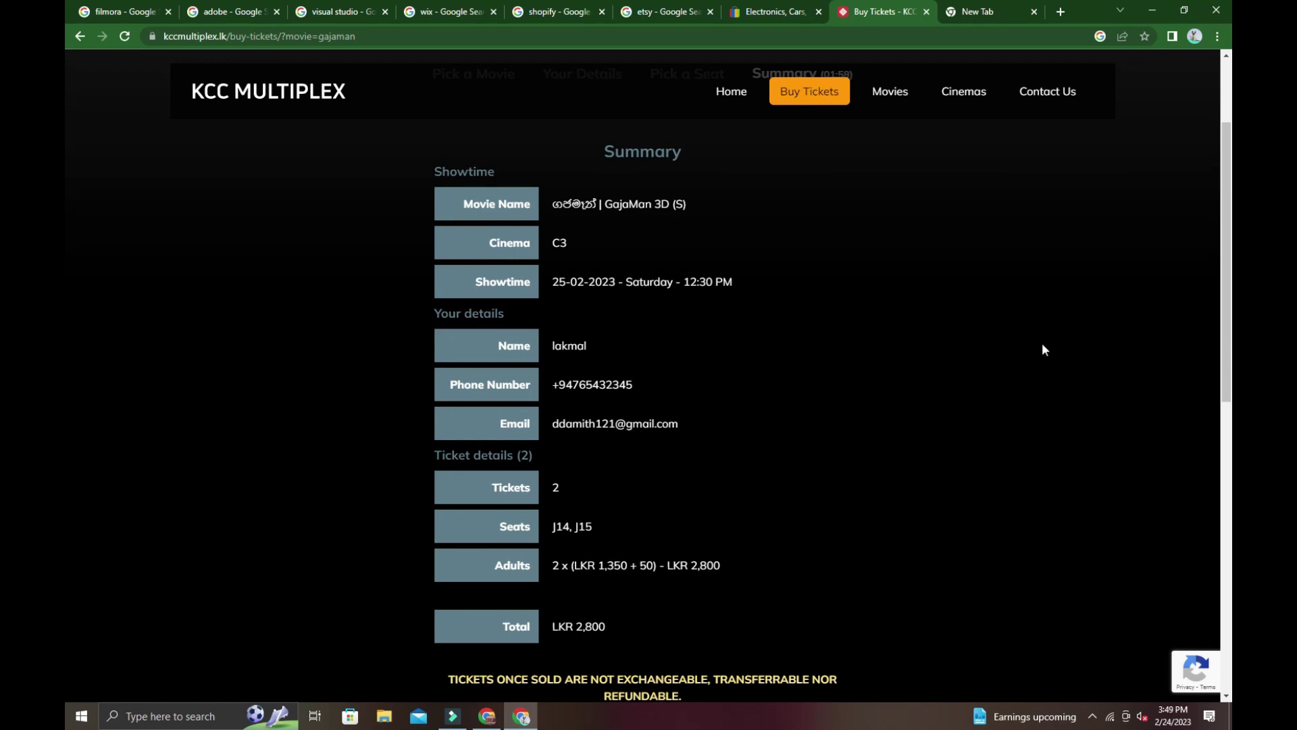
{"action": "scroll", "coordinate": [63, 202], "scroll_direction": "down", "scroll_amount": 1}
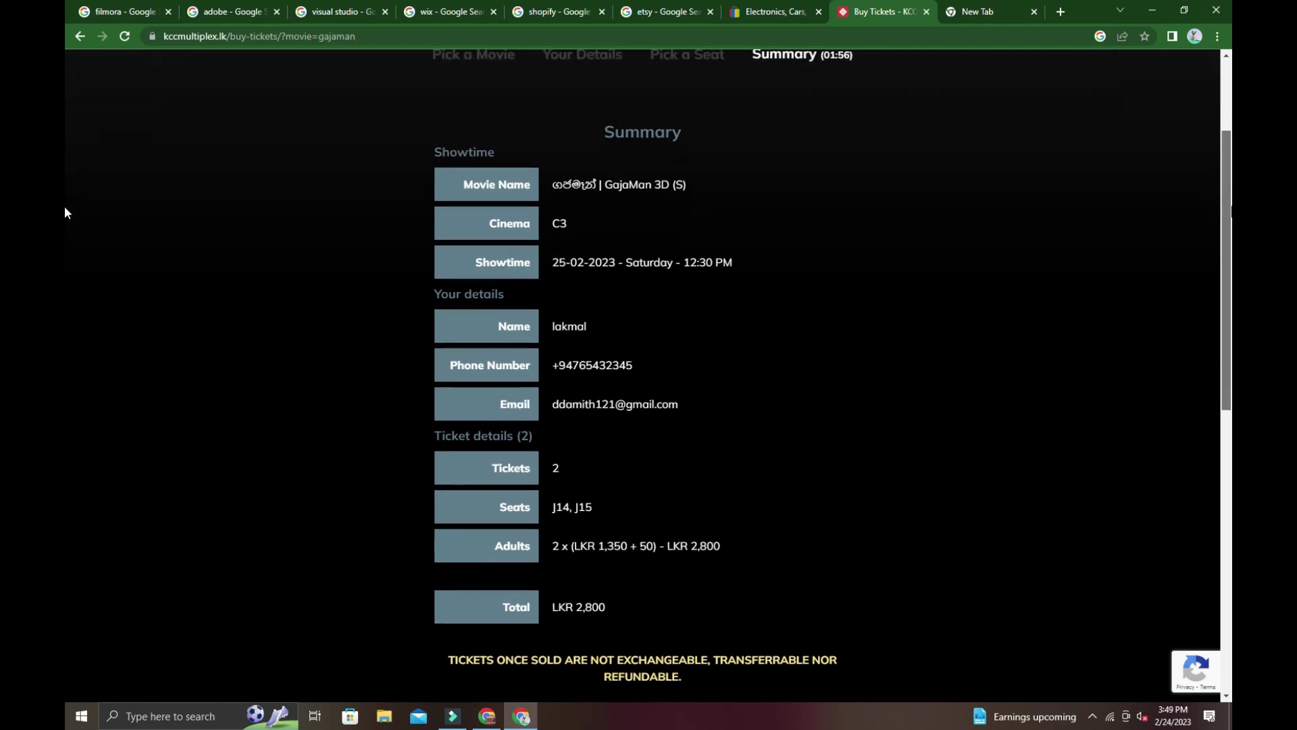
{"action": "scroll", "coordinate": [65, 235], "scroll_direction": "down", "scroll_amount": 6}
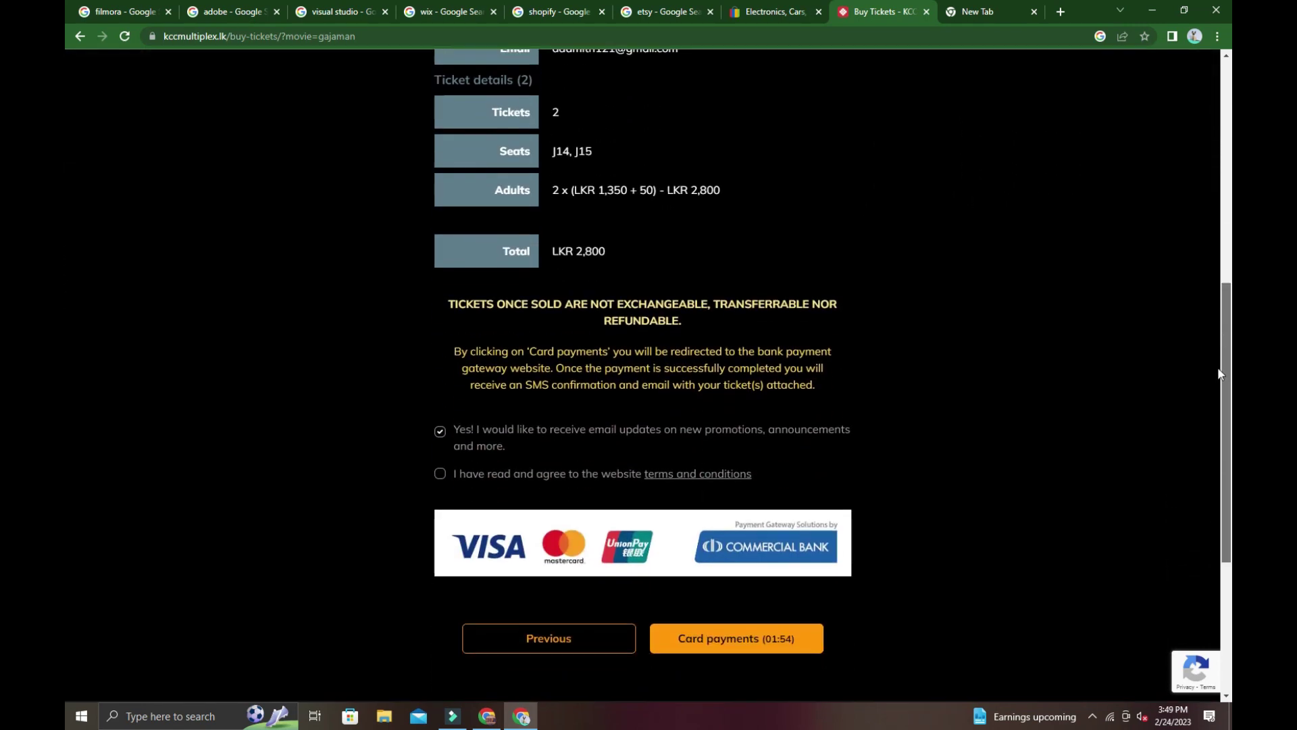